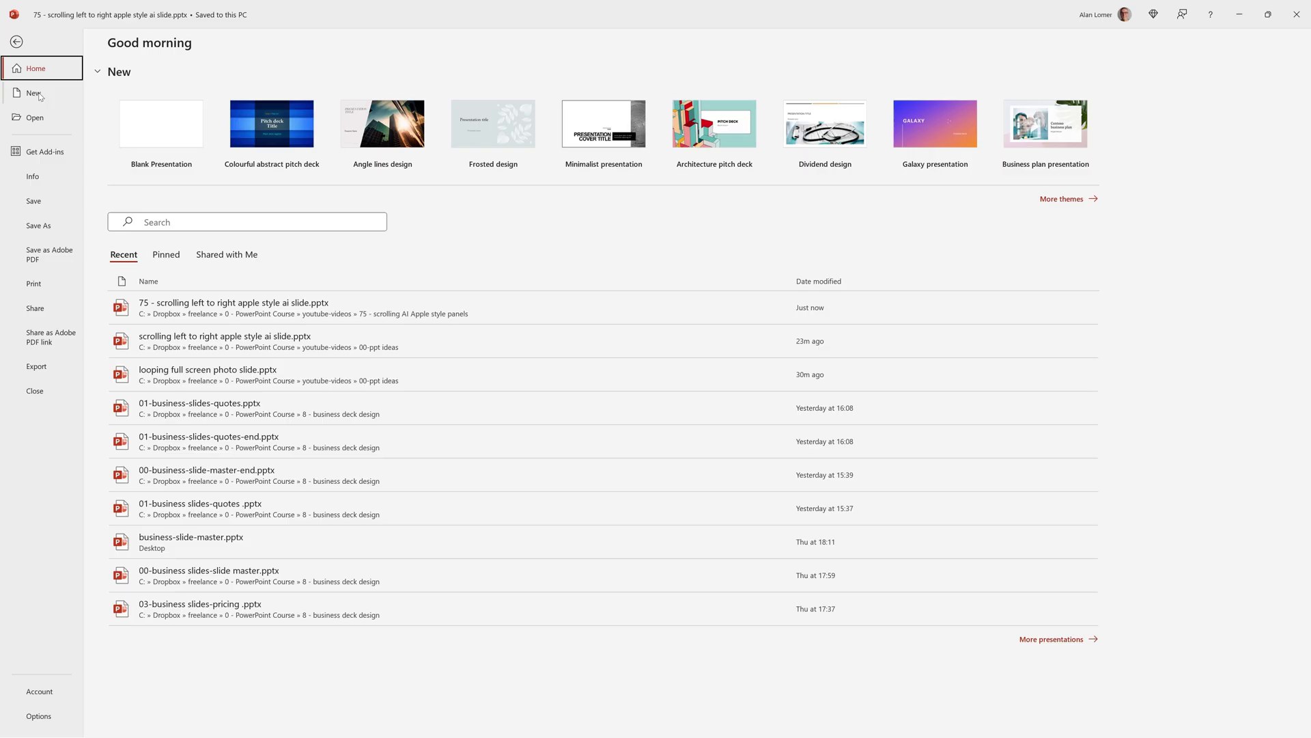
# - Create a new blank presentation and switch its slide to the Blank layout
pyautogui.click(34, 93)
pyautogui.click(170, 113)
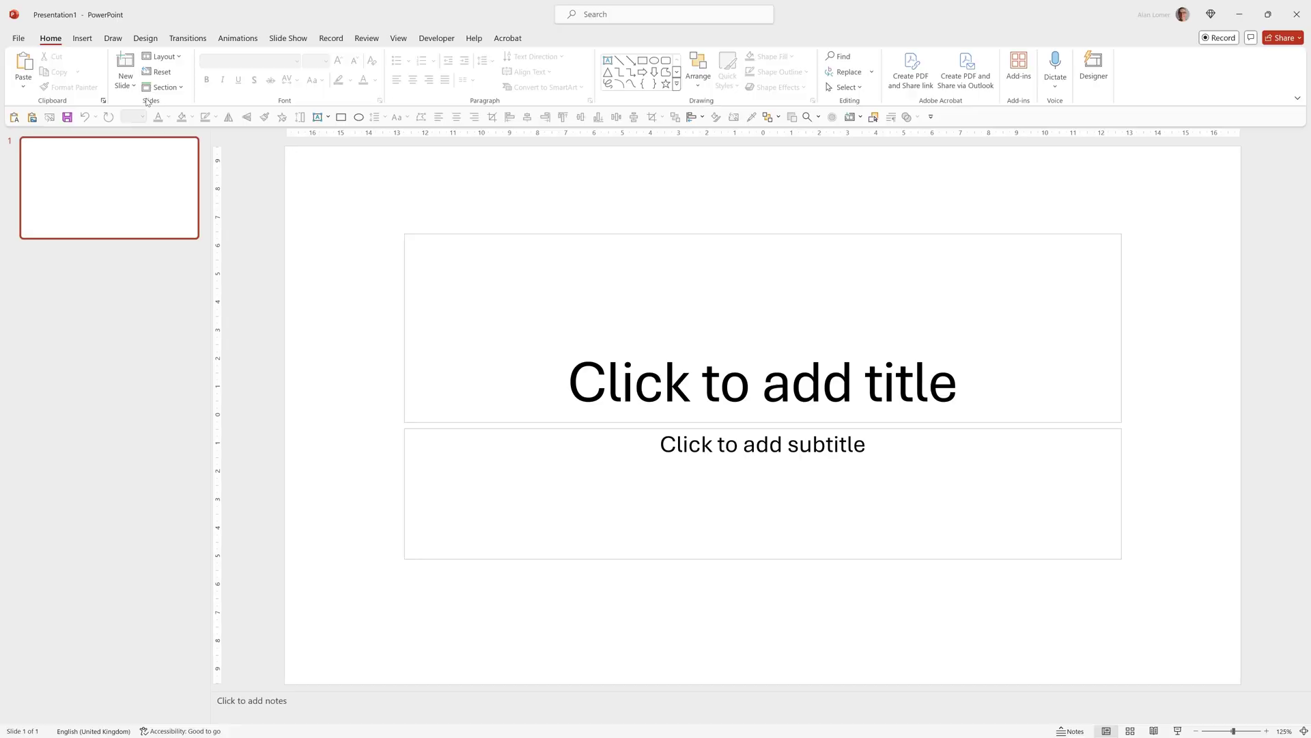
pyautogui.rightClick(280, 294)
pyautogui.moveTo(328, 356)
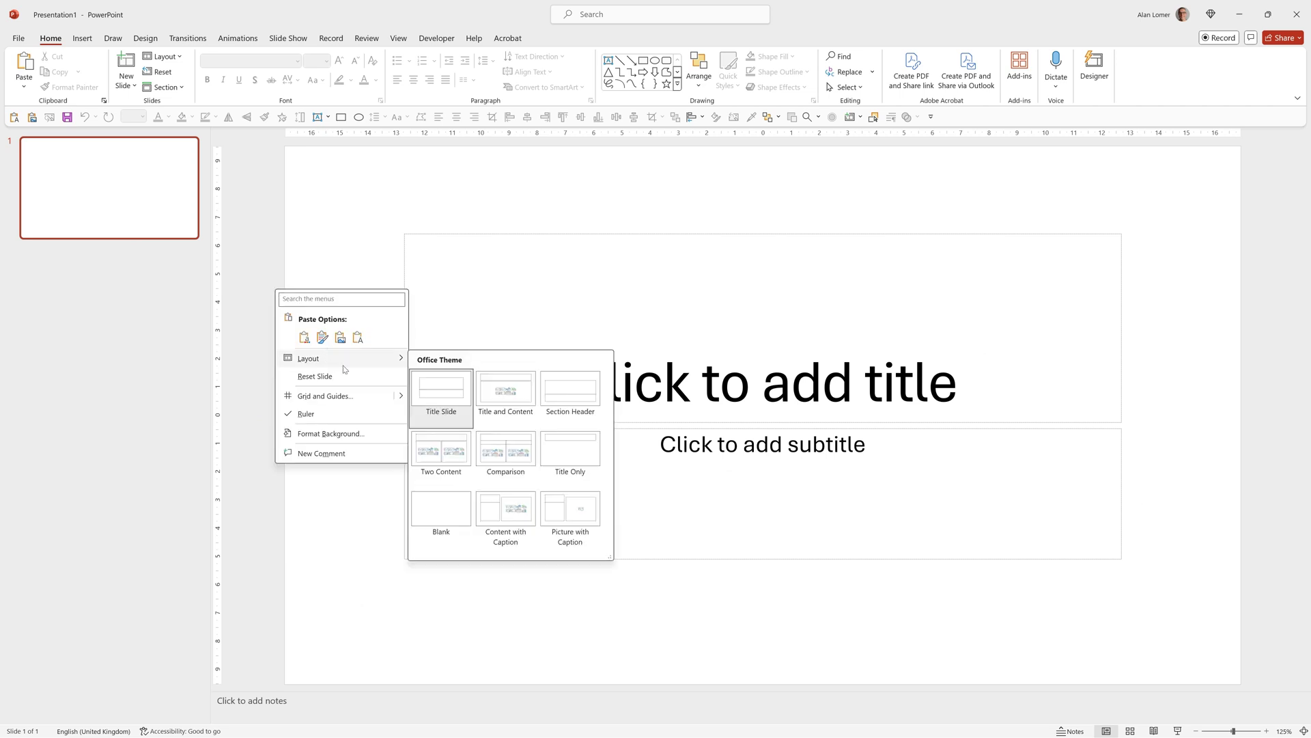
pyautogui.click(425, 507)
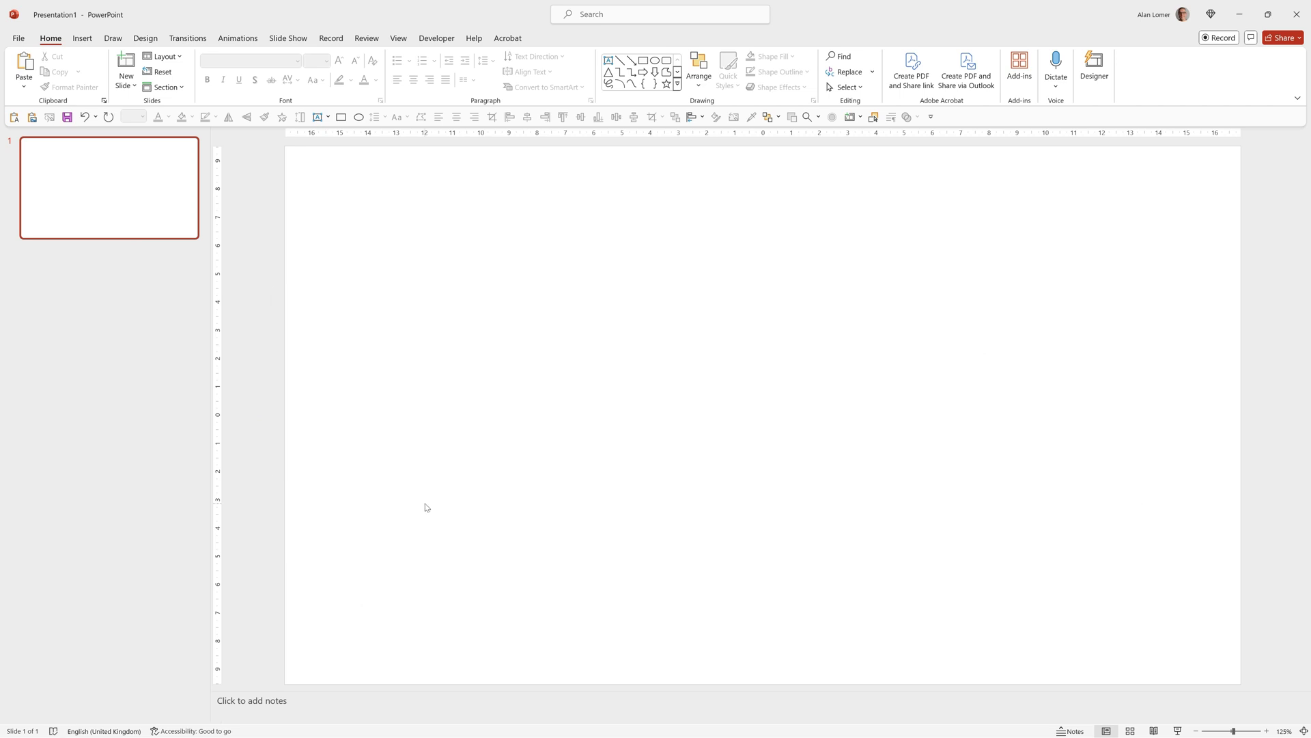
# - Draw a rounded rectangle near the top-left, filled light grey with no outline
pyautogui.click(679, 84)
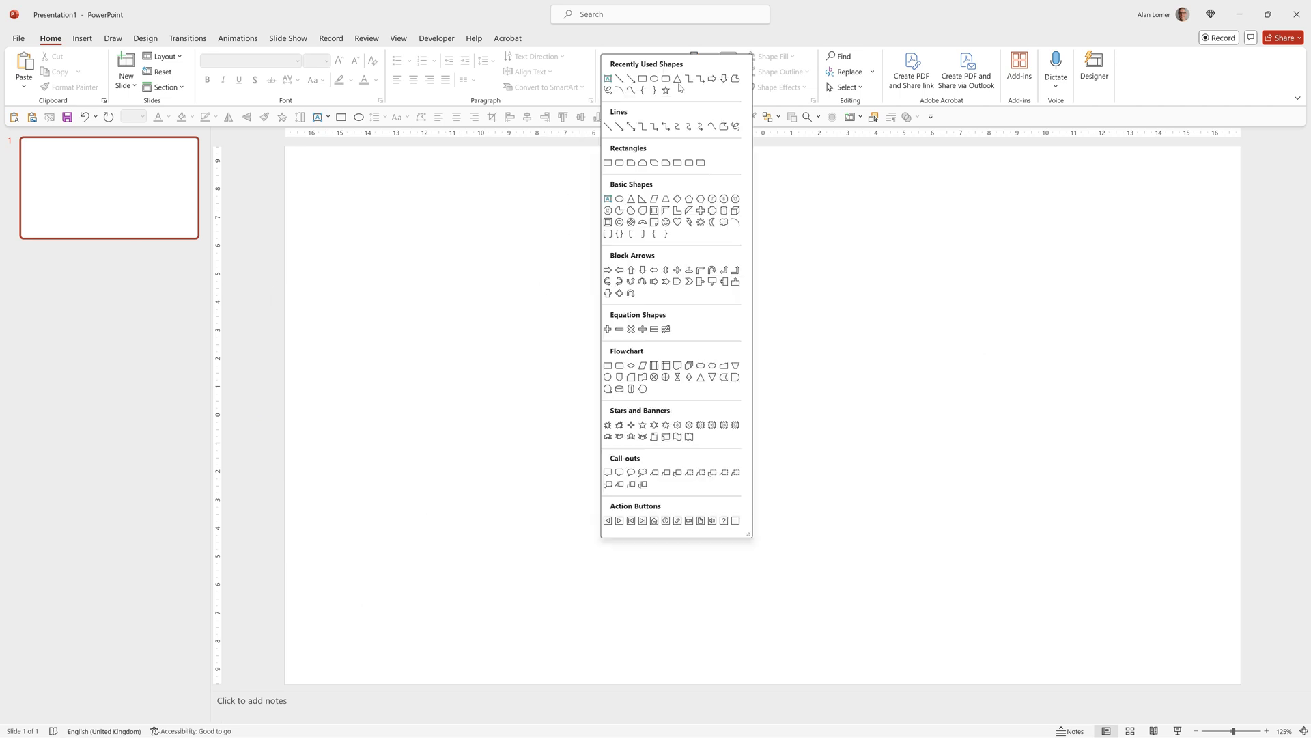
pyautogui.click(618, 164)
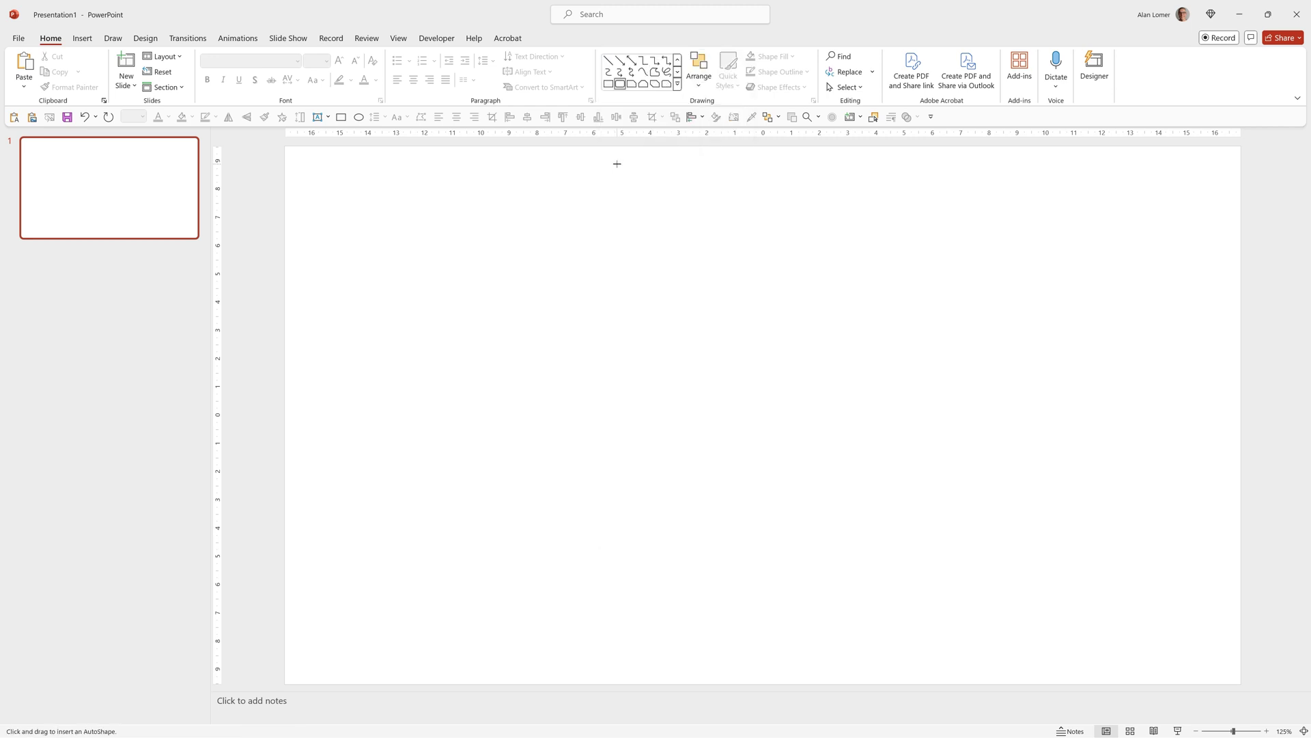
pyautogui.click(443, 237)
pyautogui.click(468, 56)
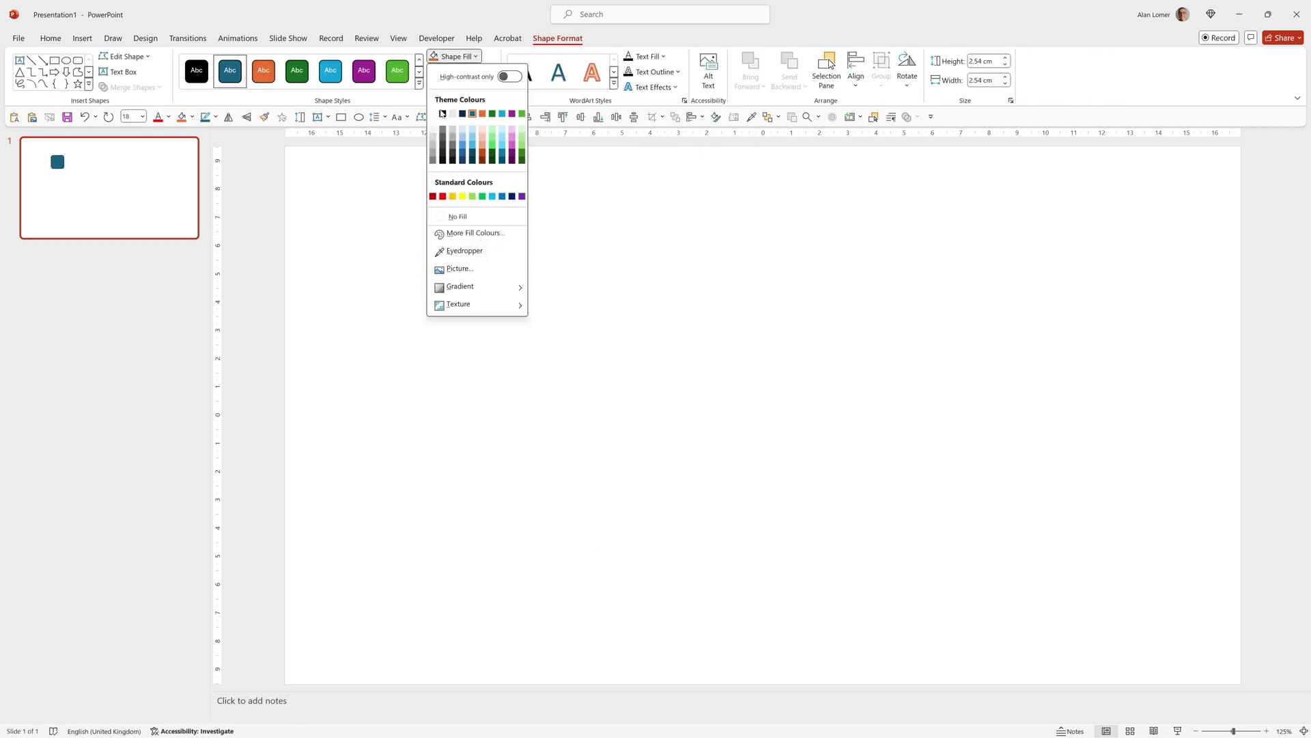
pyautogui.click(443, 122)
pyautogui.click(467, 71)
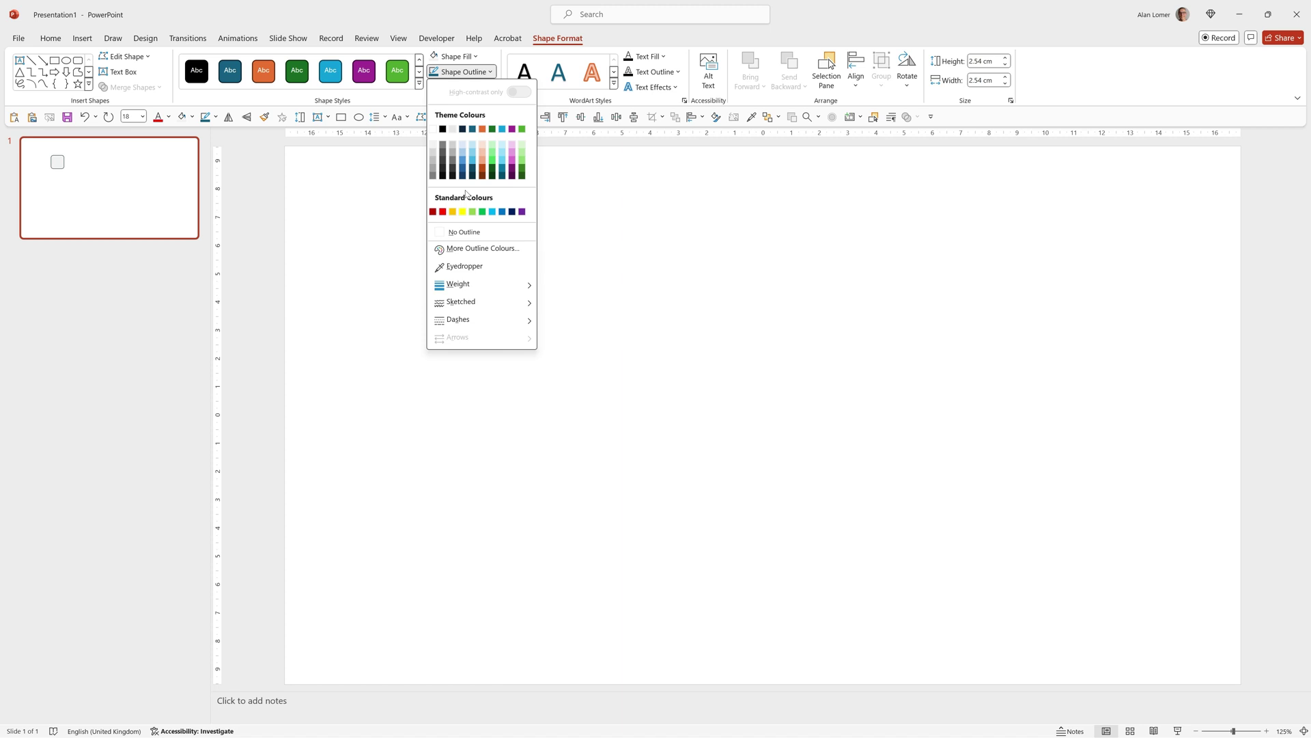
pyautogui.click(470, 229)
# - In Format Shape, set the grey rectangle's width to 10.5 cm and height to 5 cm
pyautogui.rightClick(487, 251)
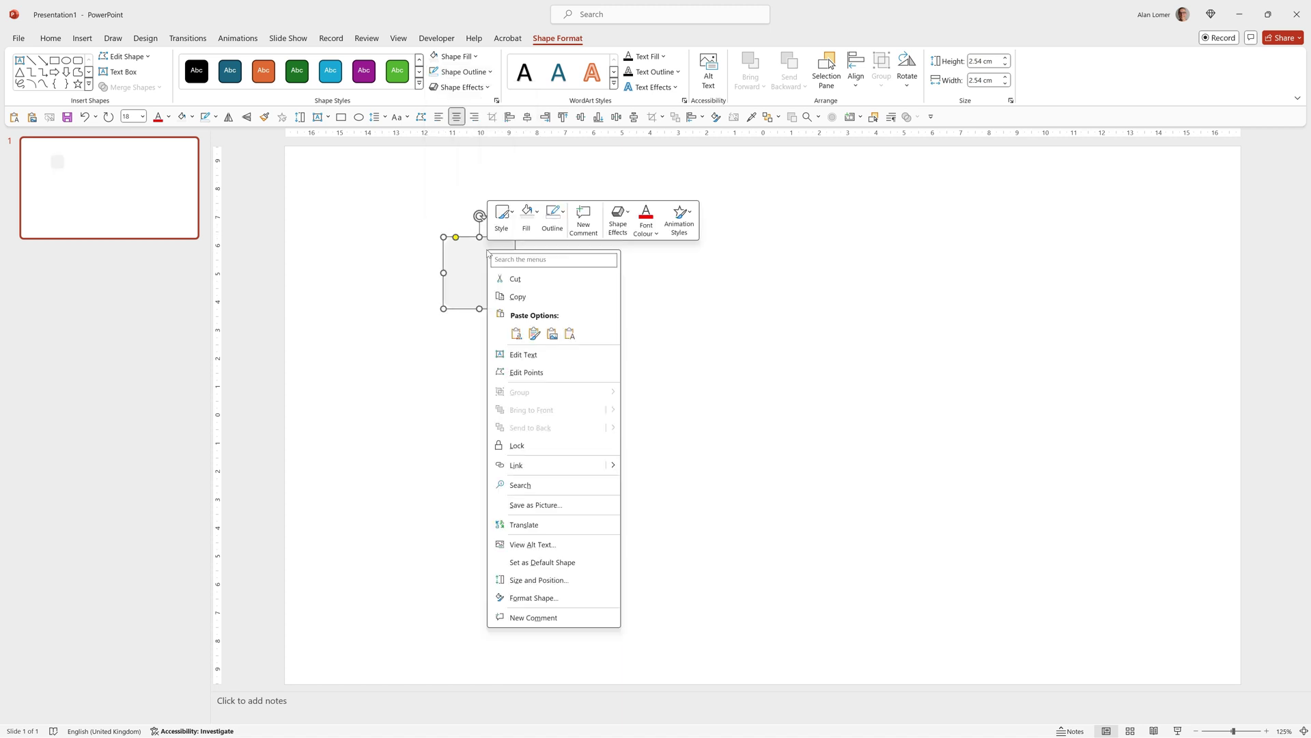
pyautogui.click(533, 597)
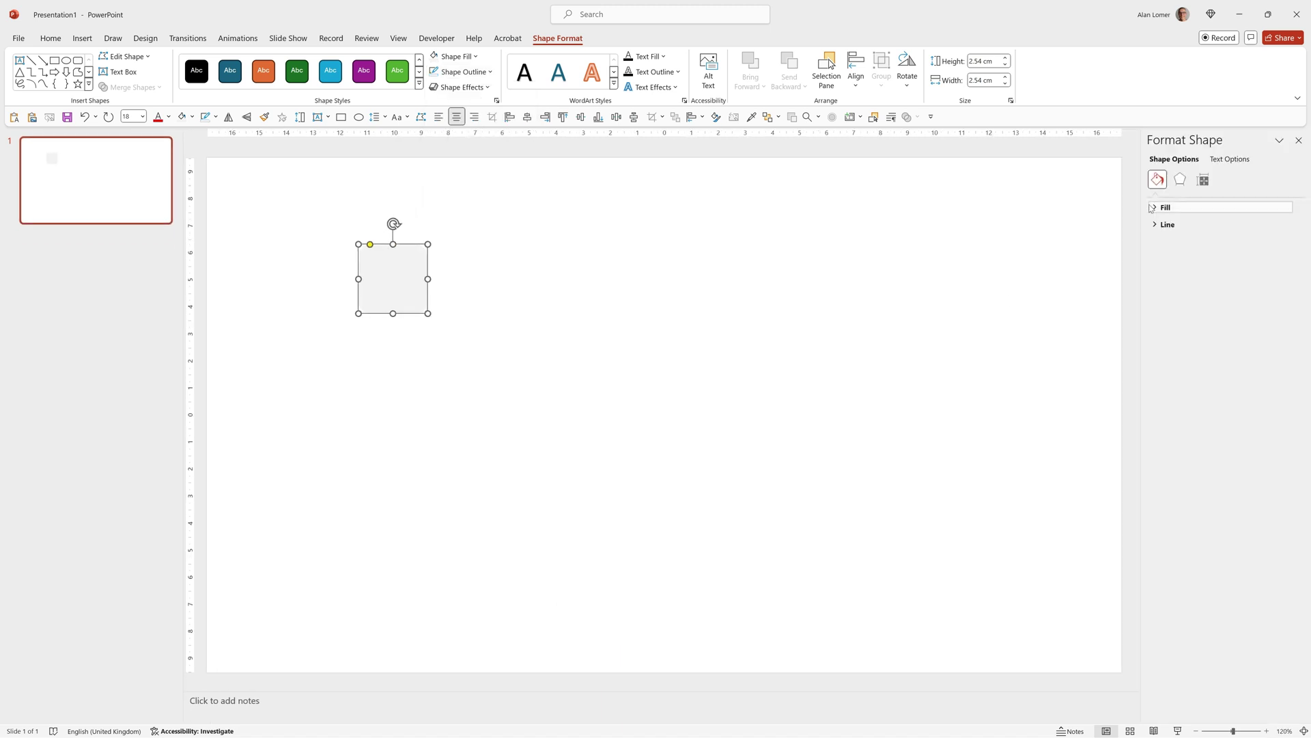
pyautogui.click(1203, 179)
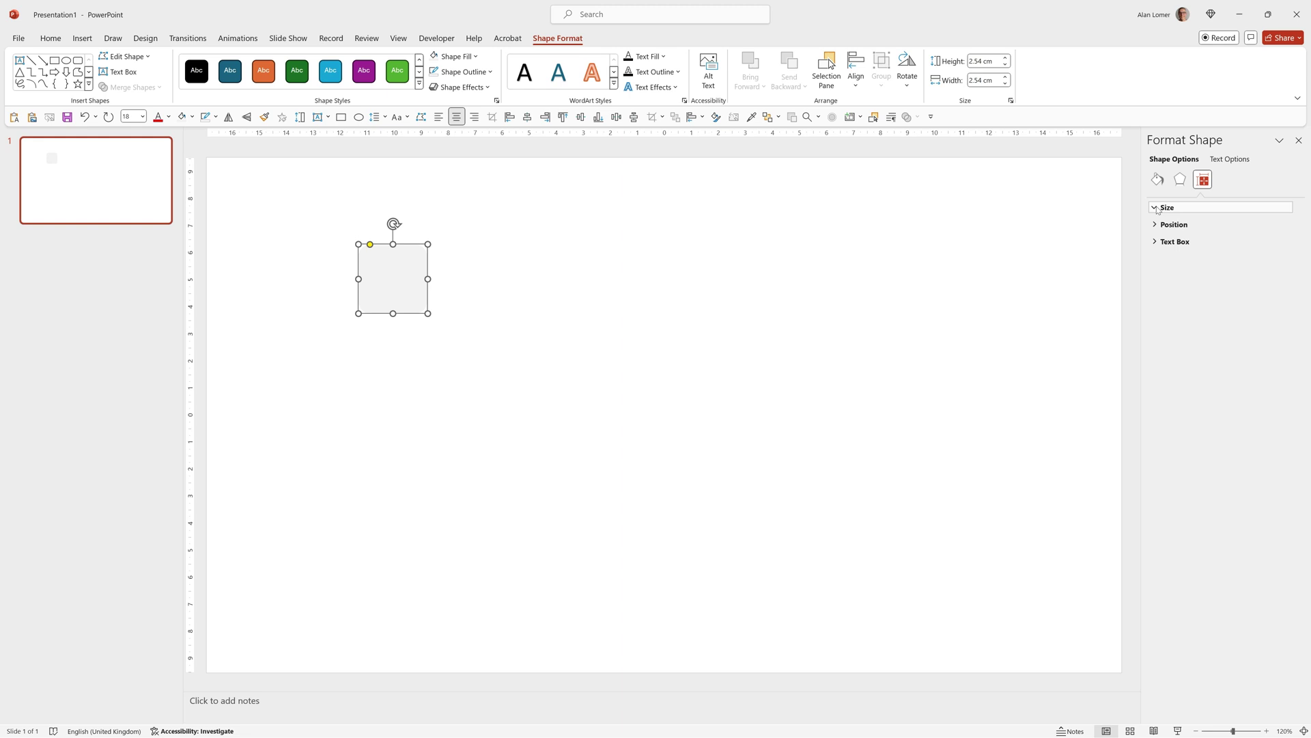
pyautogui.click(1205, 207)
pyautogui.click(1269, 239)
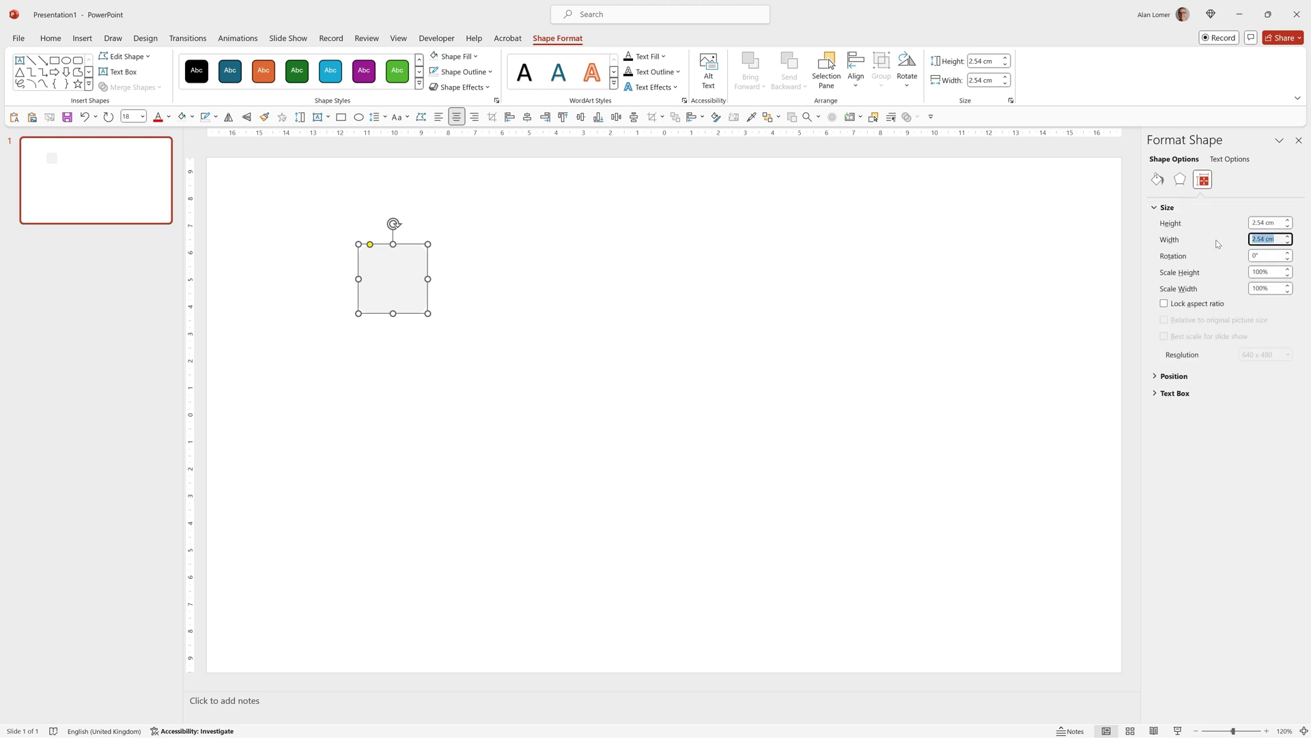
pyautogui.write('10.5')
pyautogui.hotkey('shift', 'Tab')
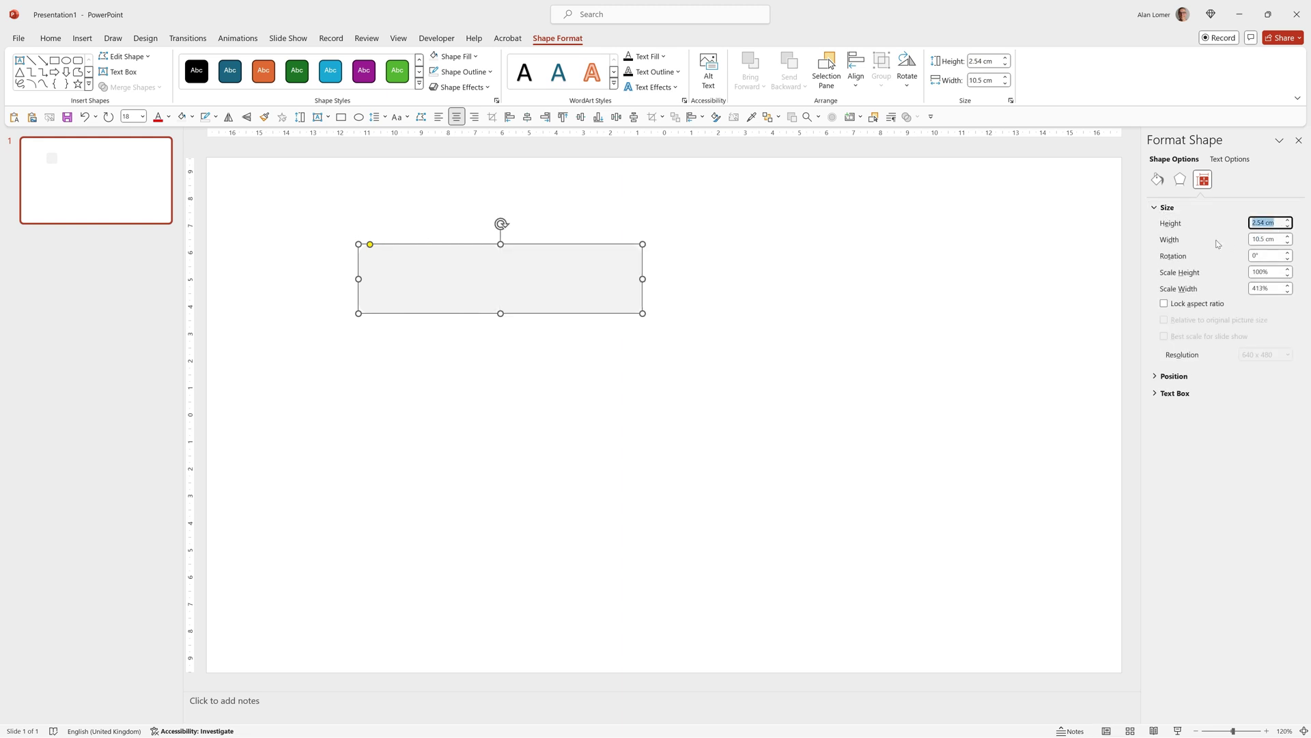
pyautogui.write('5')
pyautogui.press('Tab')
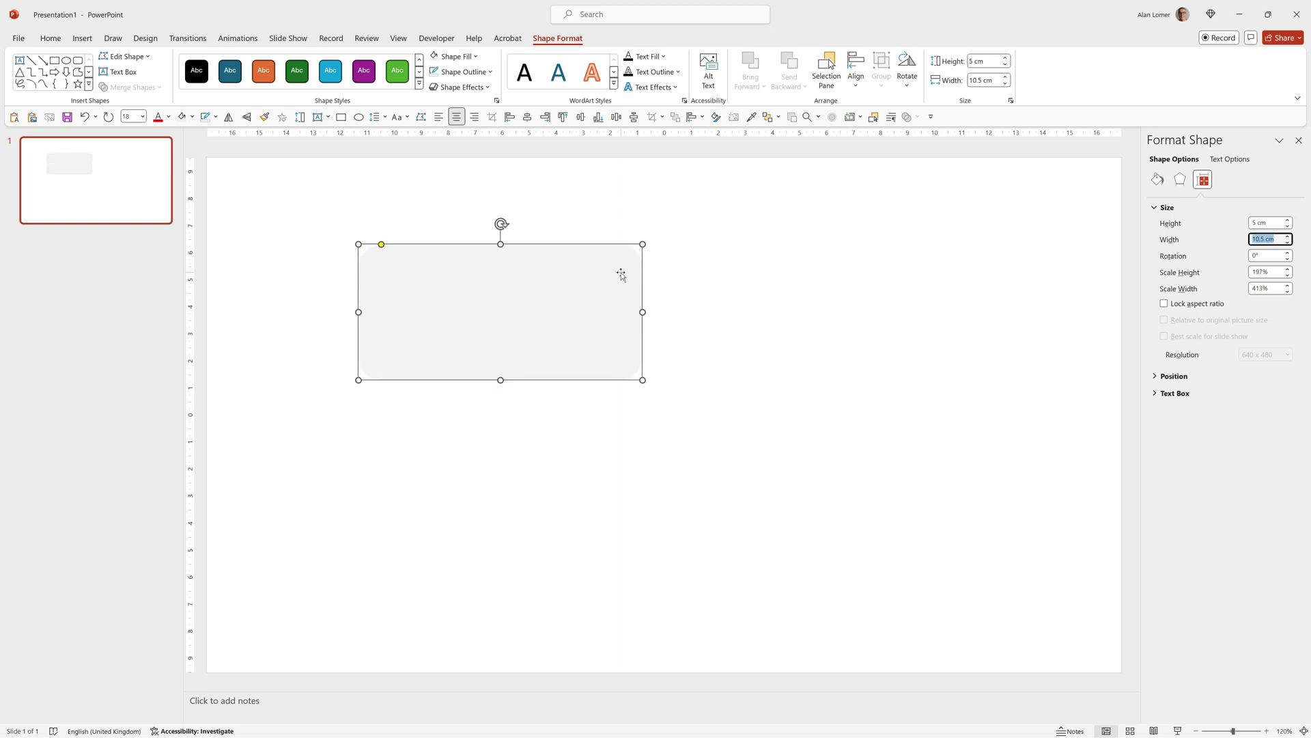
pyautogui.click(376, 249)
pyautogui.click(374, 249)
# - Type 'Open my email and write an introduction' inside the rectangle
pyautogui.press('Return')
pyautogui.write('Open my email and write an introduction')
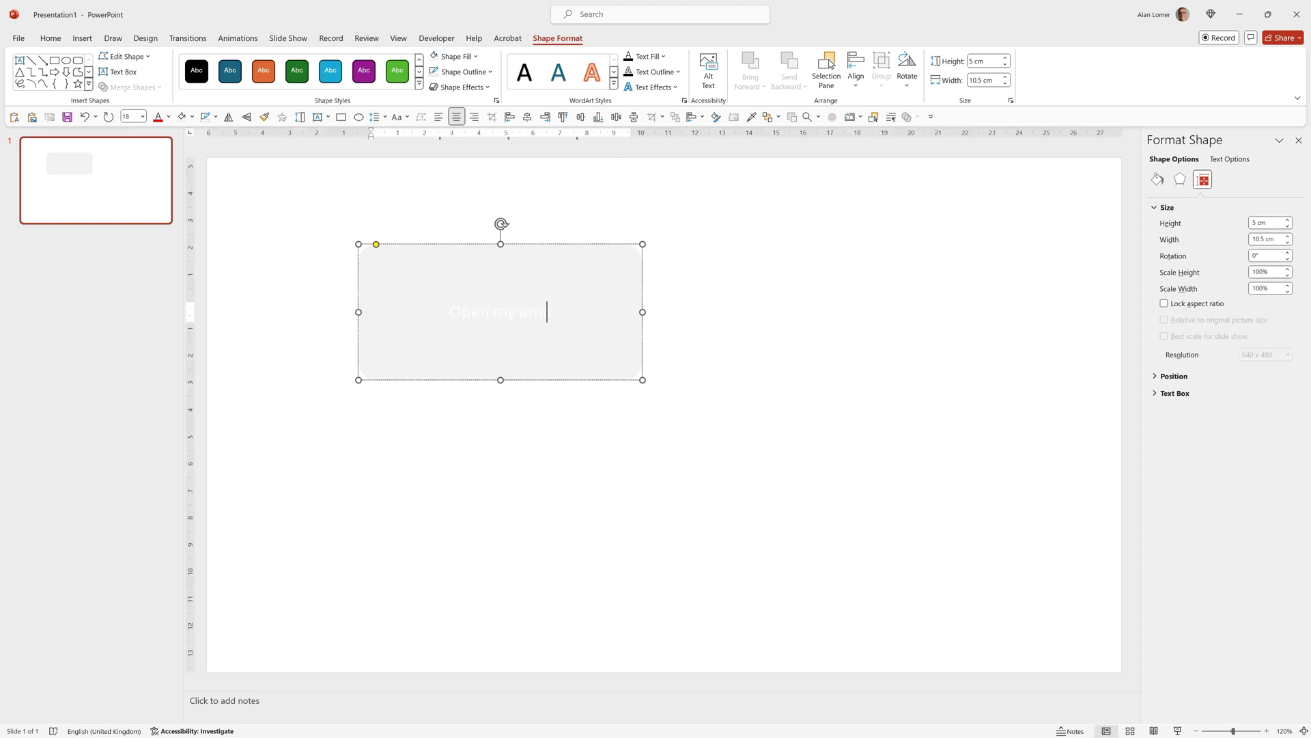
pyautogui.press('Escape')
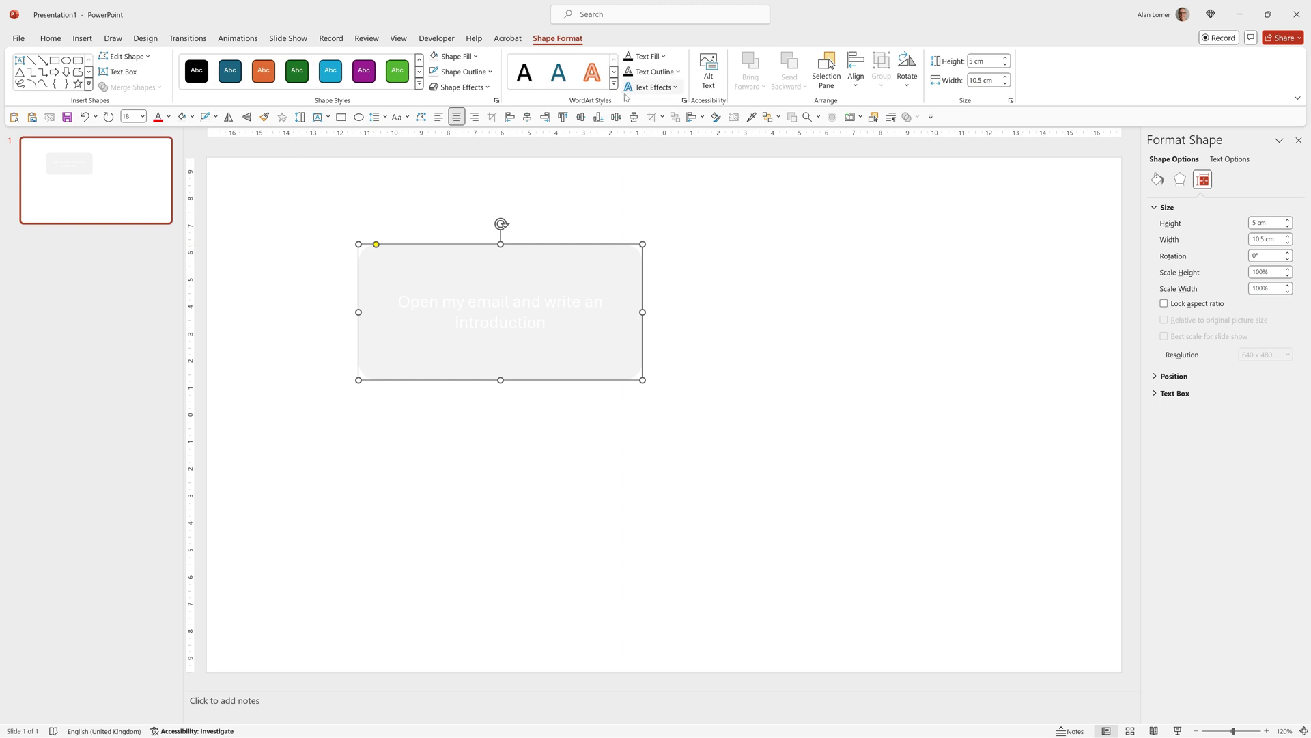
# - Format the prompt text grey, Figtree font, 16 pt, left-aligned
pyautogui.click(51, 38)
pyautogui.click(375, 80)
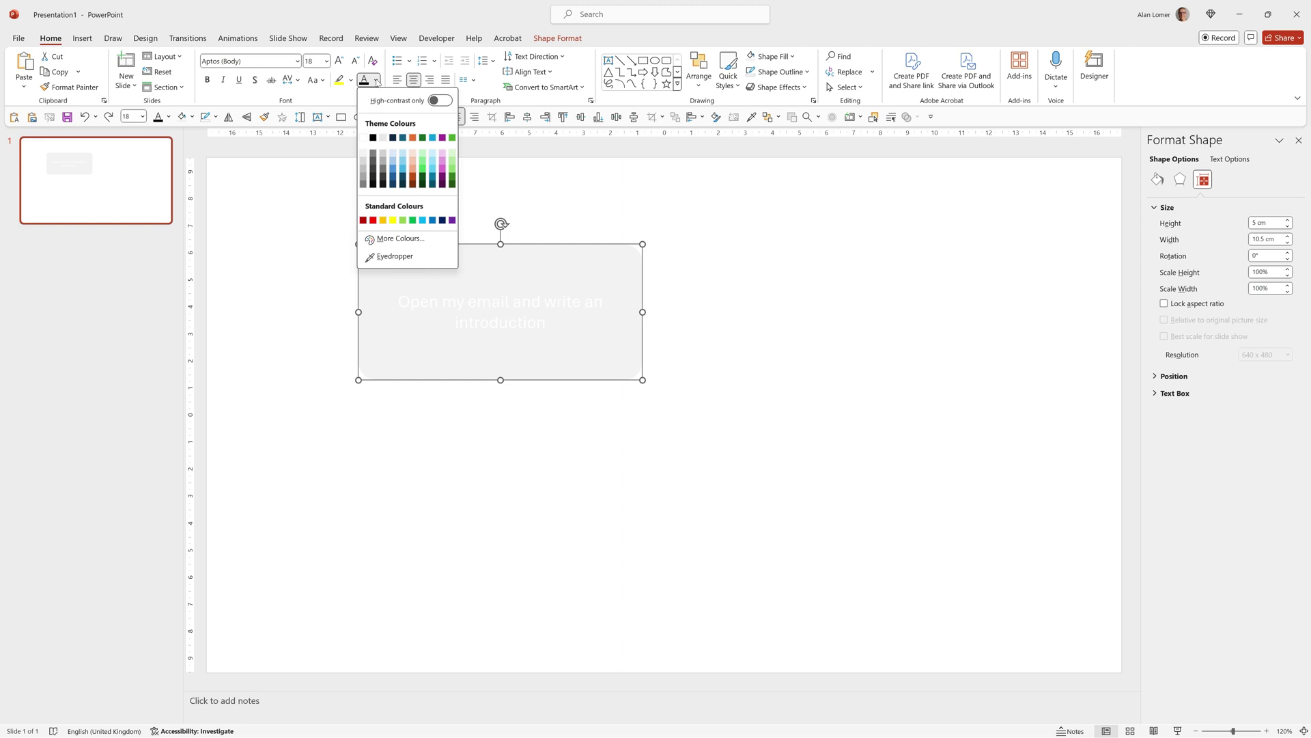
pyautogui.click(362, 184)
pyautogui.click(258, 61)
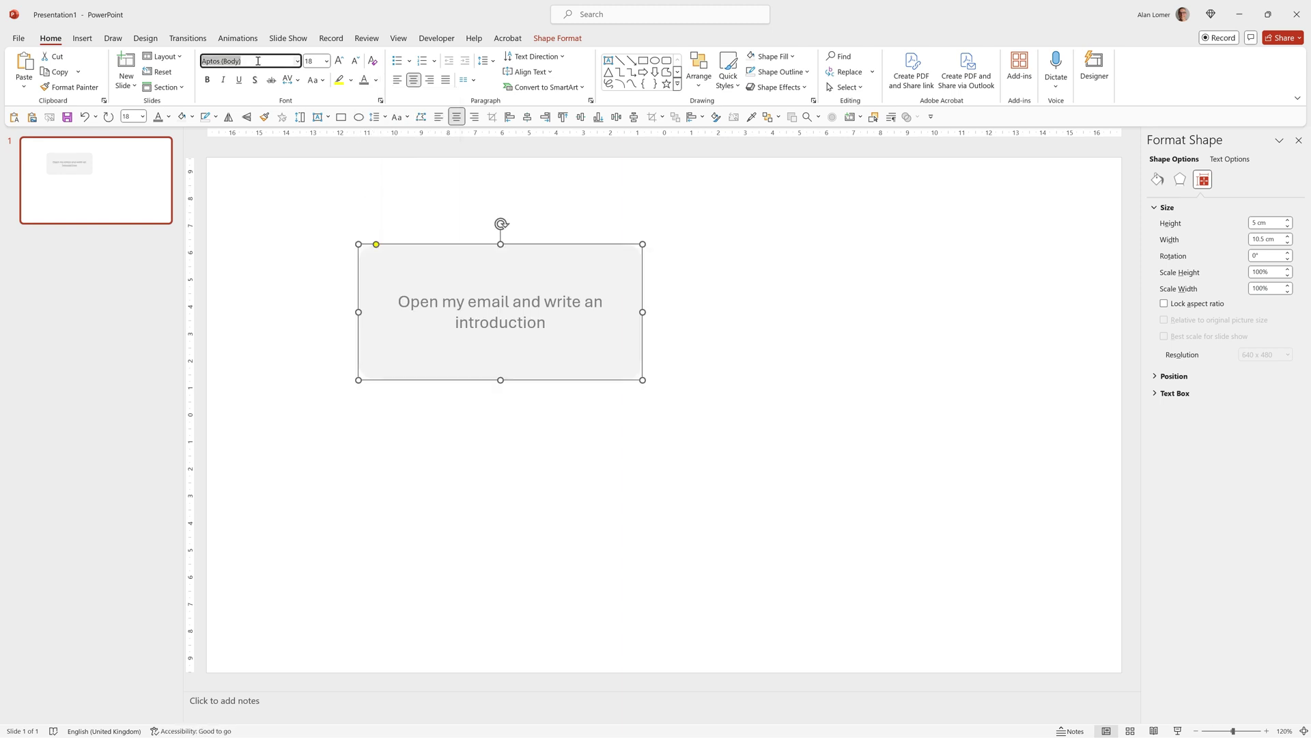
pyautogui.write('Figtree')
pyautogui.press('Tab')
pyautogui.write('1')
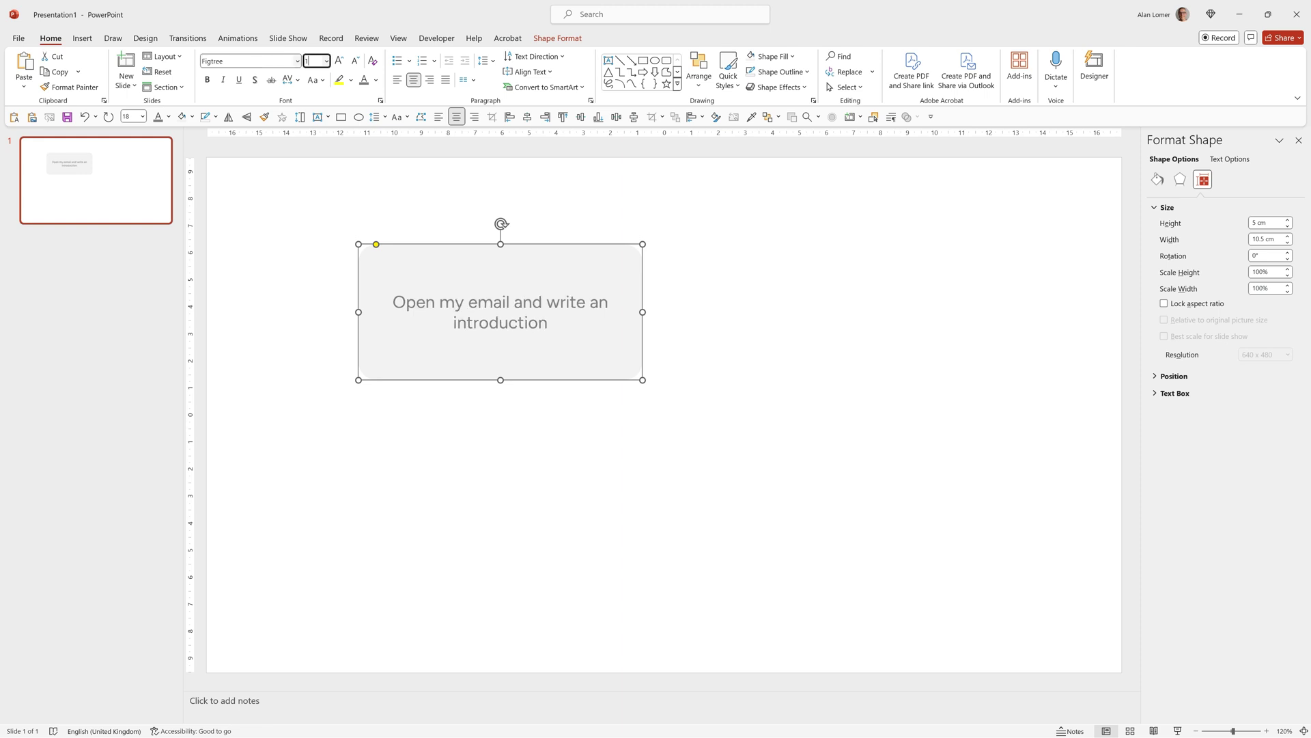
pyautogui.write('6')
pyautogui.press('Return')
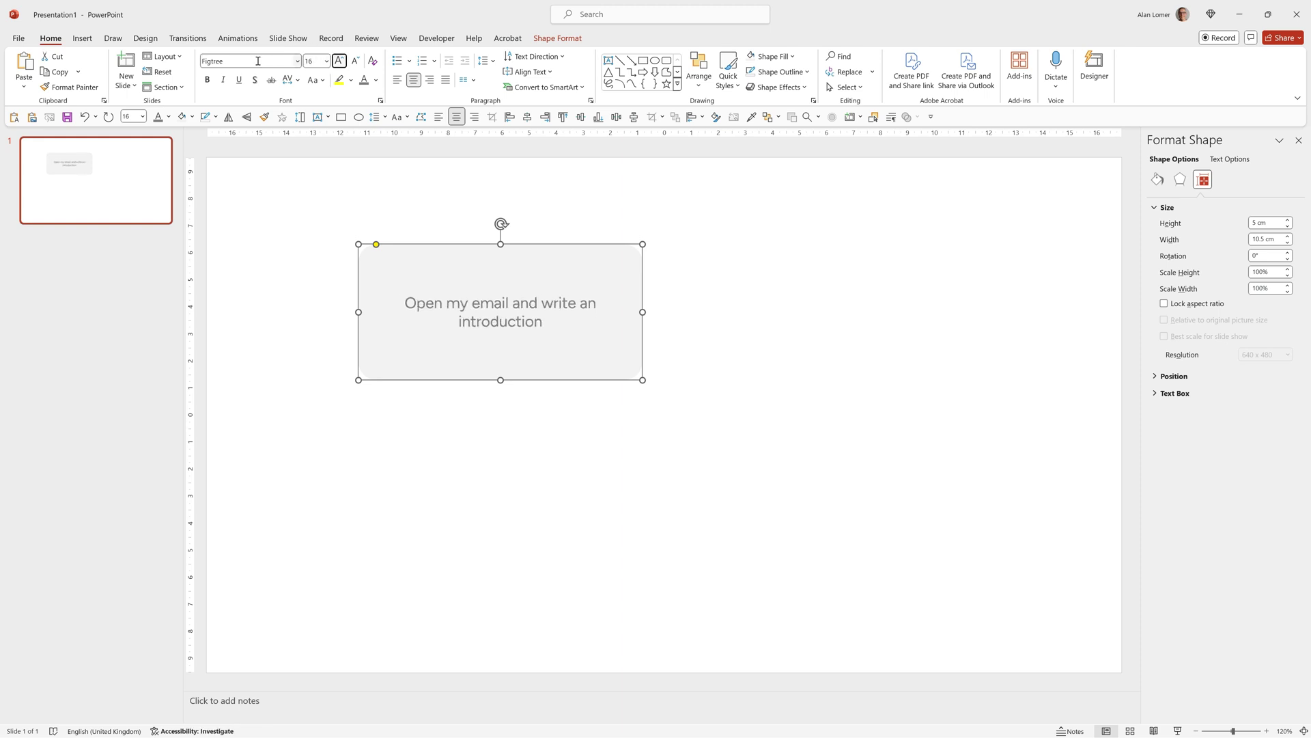
pyautogui.click(397, 82)
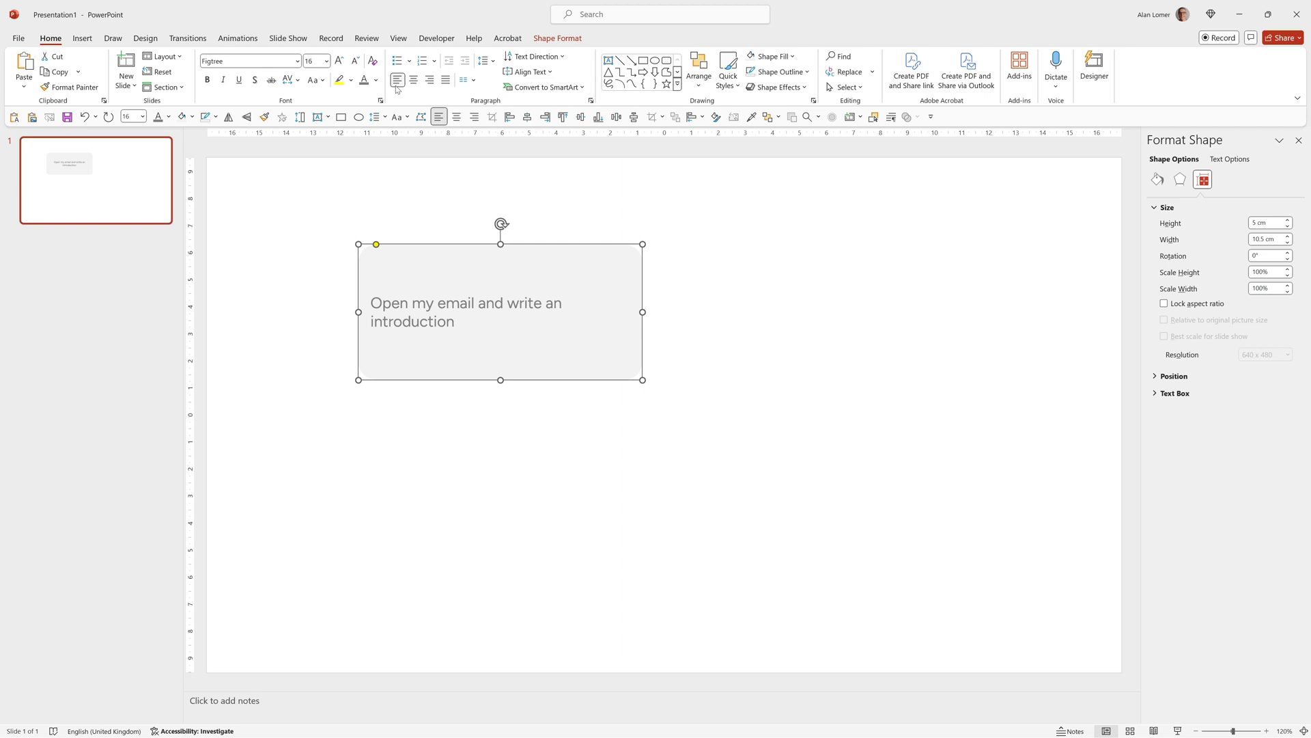
pyautogui.click(1229, 158)
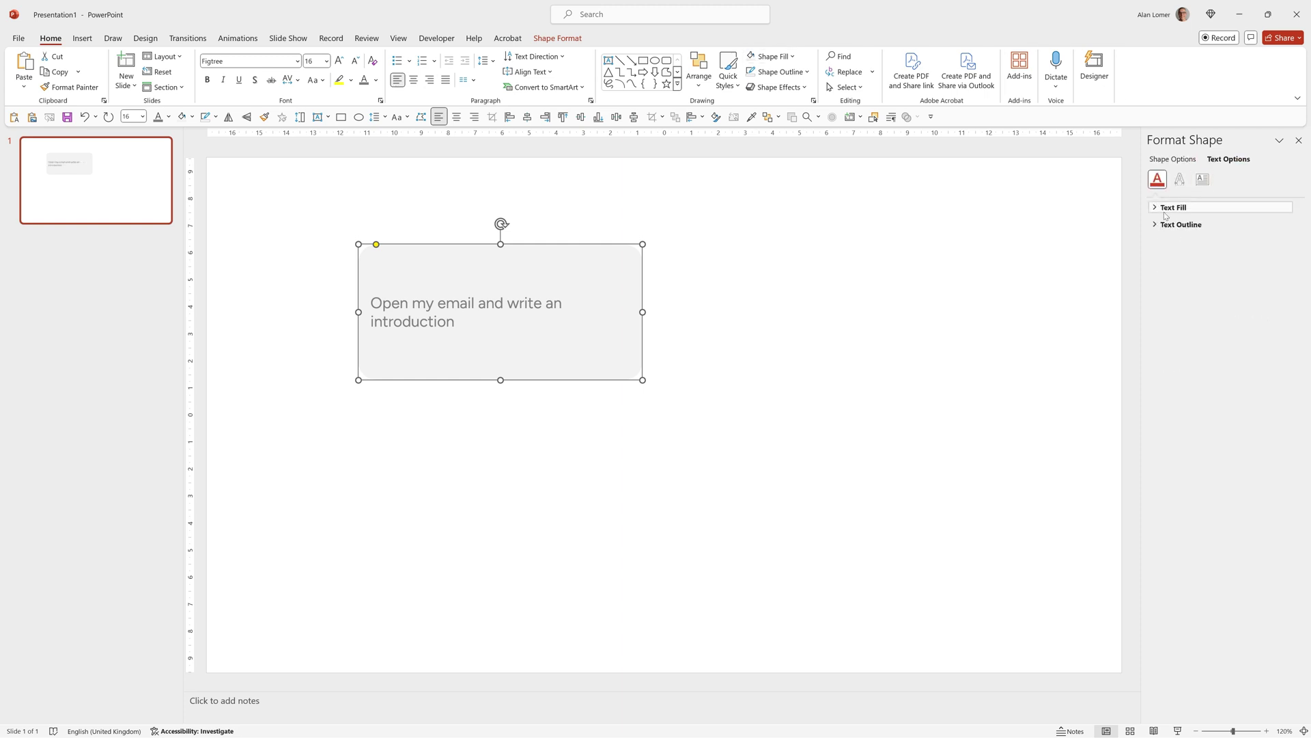
# - Set text box margins to 0.5 left, 1 right, 0.5 top, 0.5 bottom cm, anchored bottom
pyautogui.click(1203, 179)
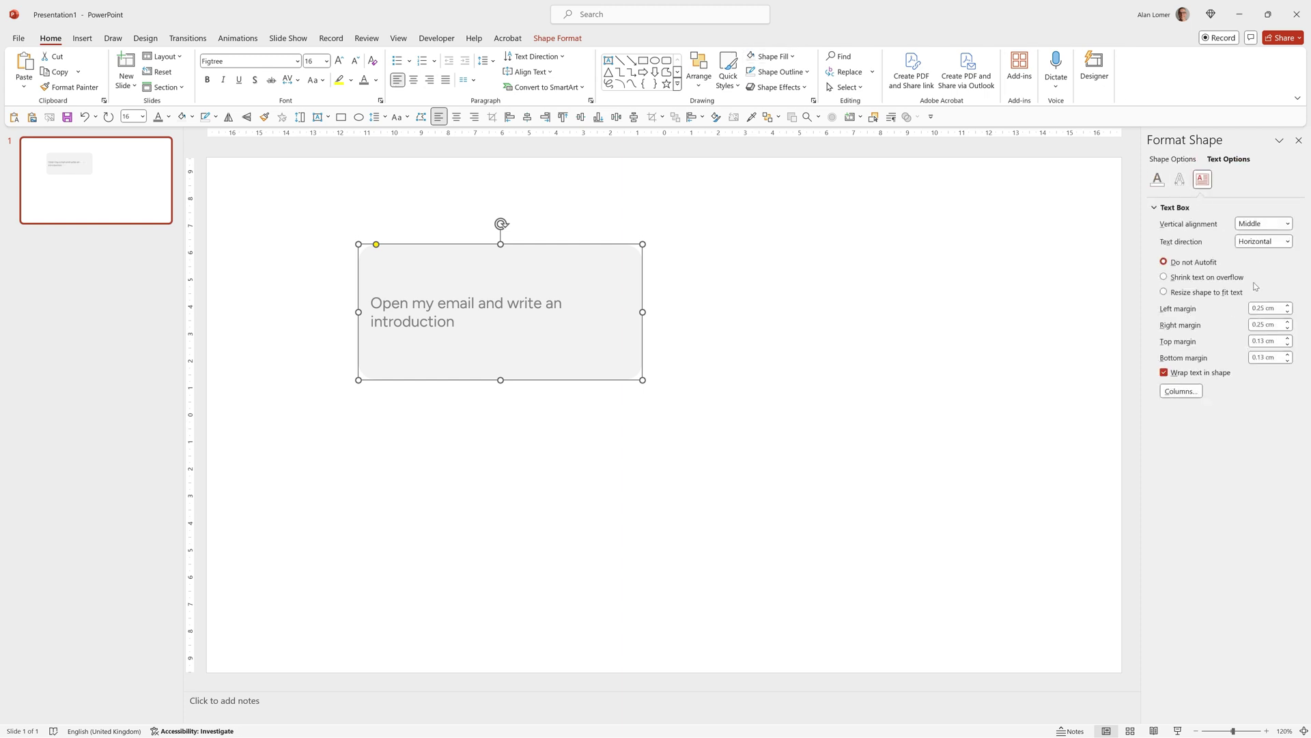
pyautogui.click(1272, 308)
pyautogui.write('0.5')
pyautogui.press('Tab')
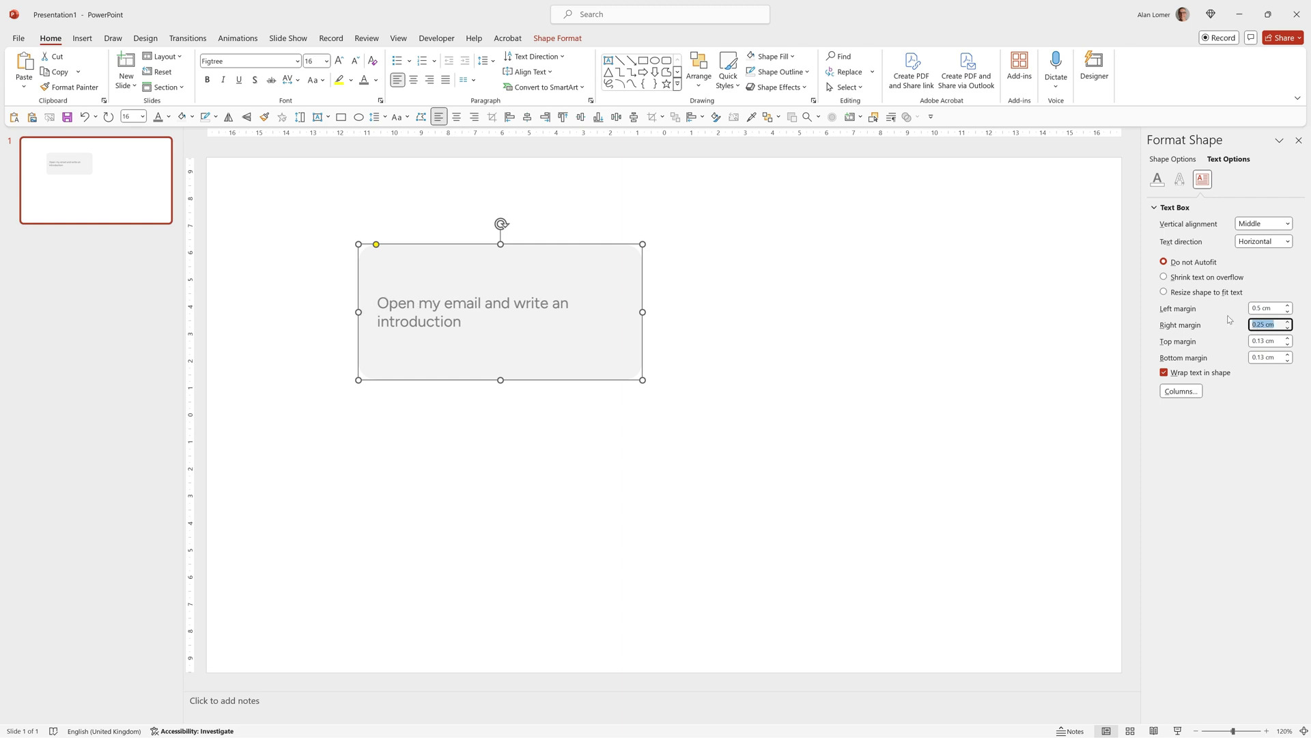
pyautogui.write('1')
pyautogui.press('Tab')
pyautogui.write('0.5')
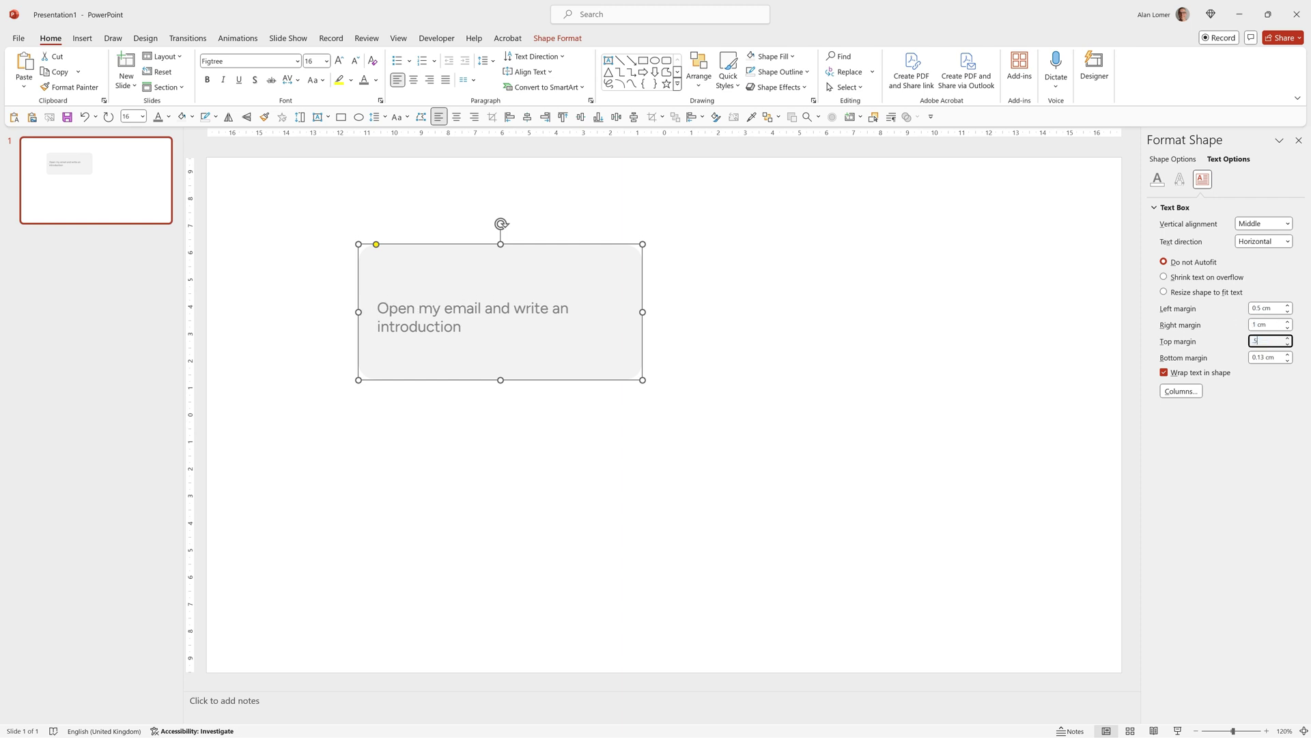
pyautogui.press('Tab')
pyautogui.write('.5')
pyautogui.press('Tab')
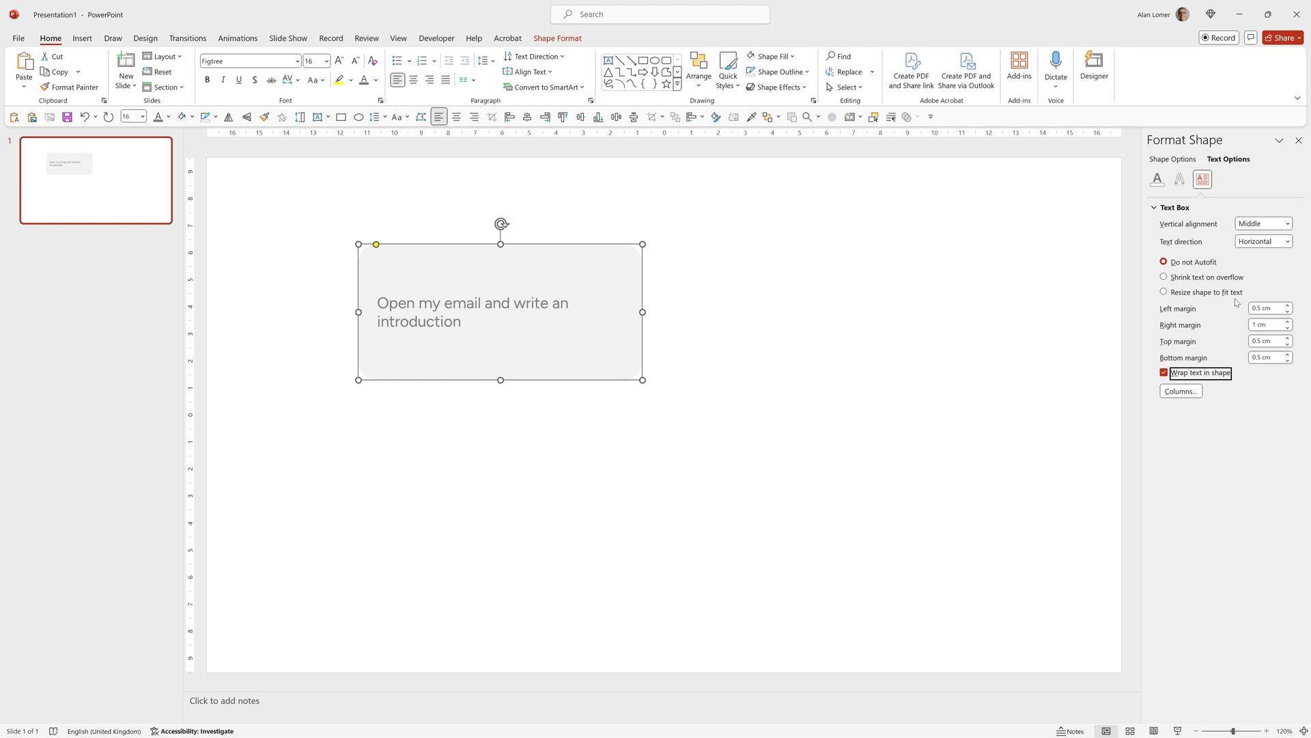
pyautogui.click(1259, 223)
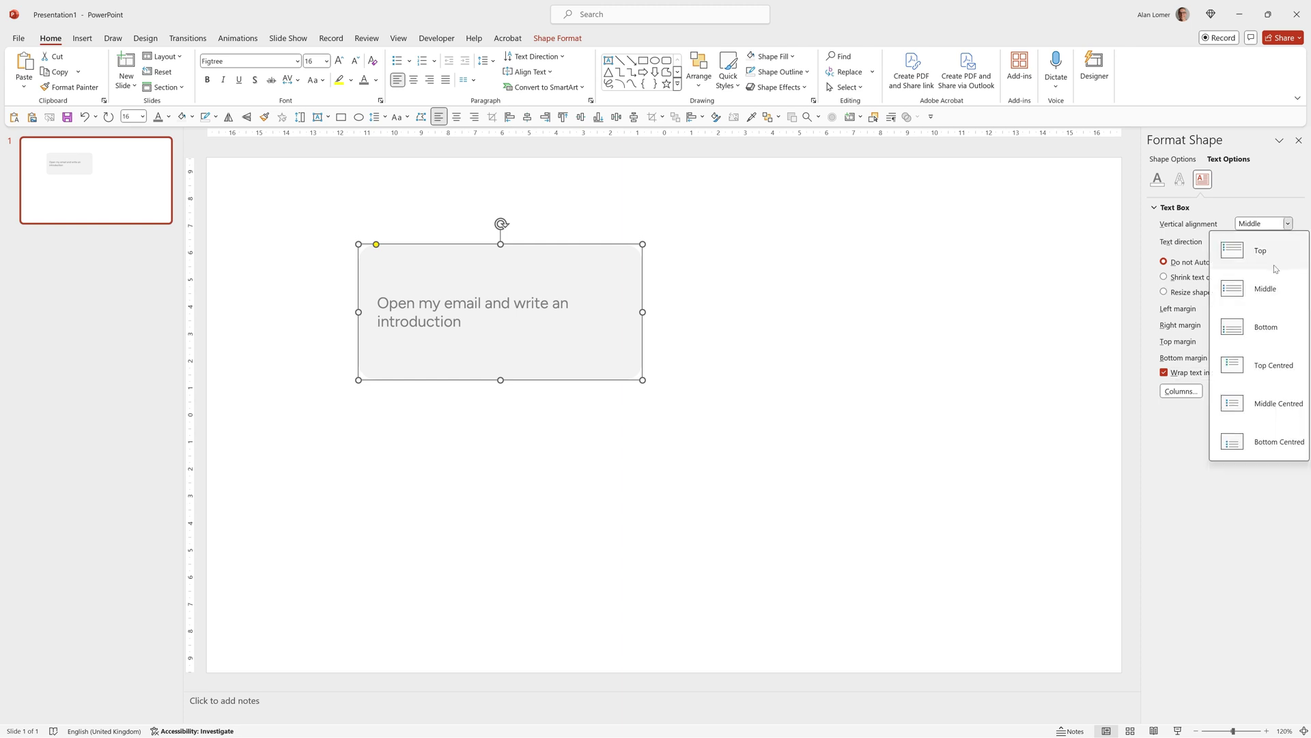
pyautogui.click(1269, 321)
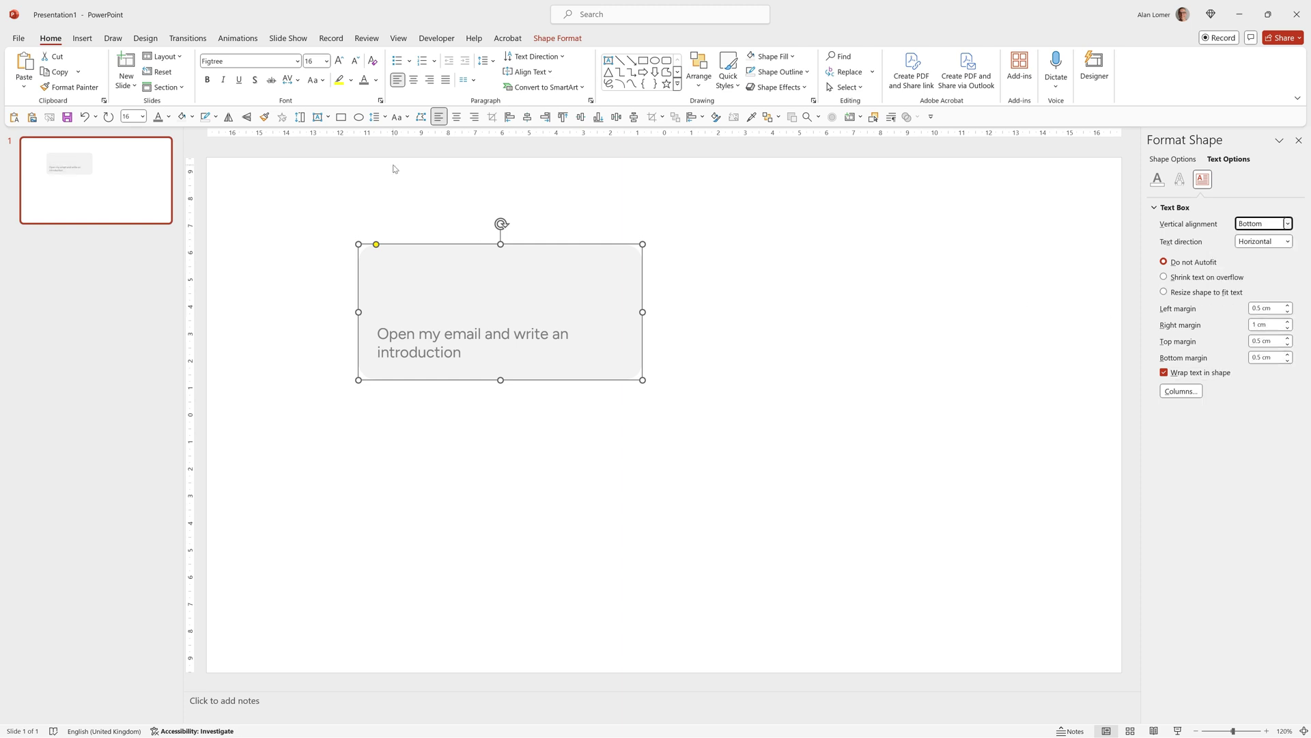
# - Insert the @-envelope 'email' icon, colour it light blue, and shrink it onto the card
pyautogui.click(84, 39)
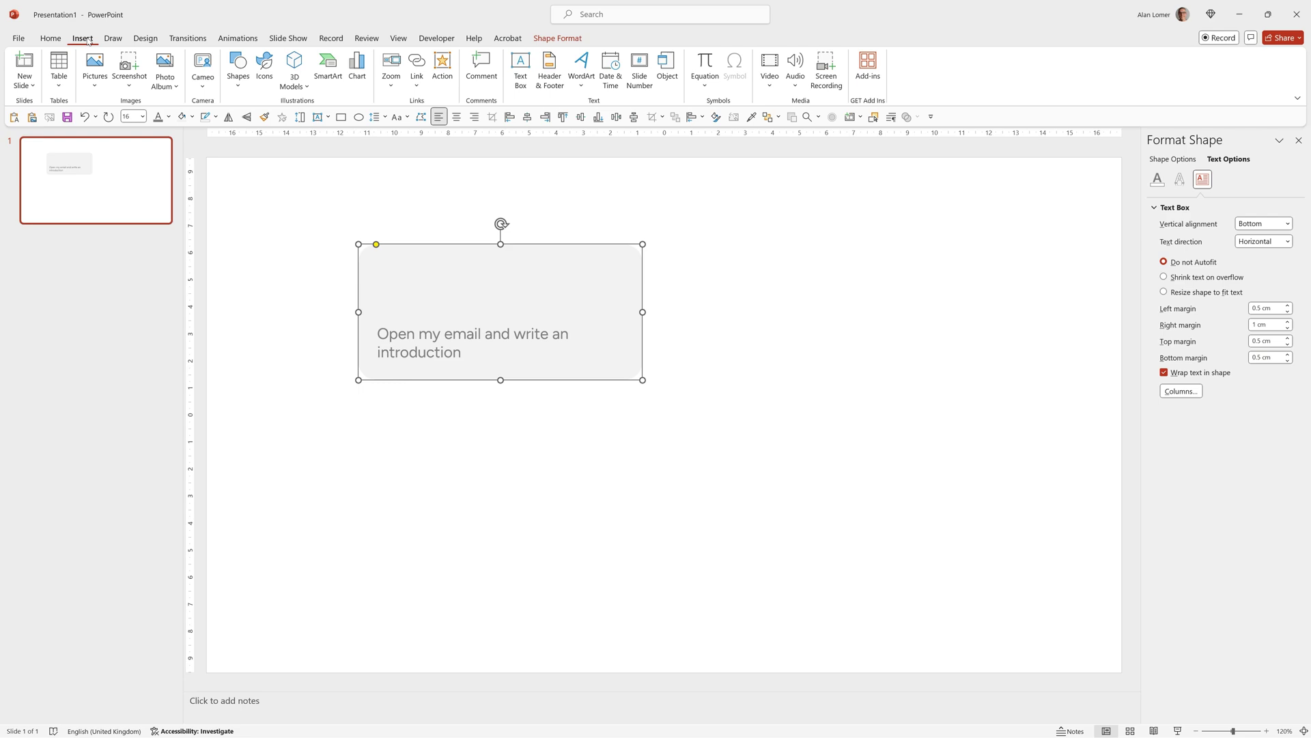
pyautogui.click(266, 65)
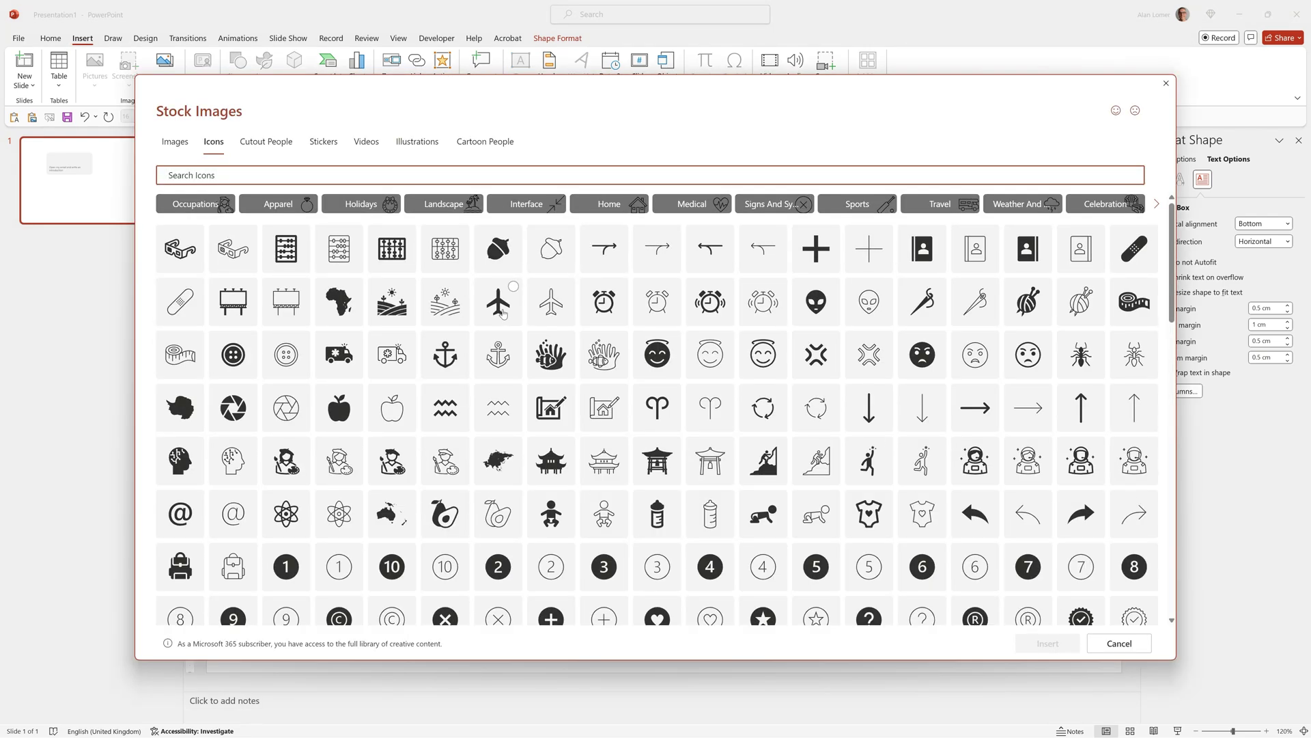
pyautogui.write('email')
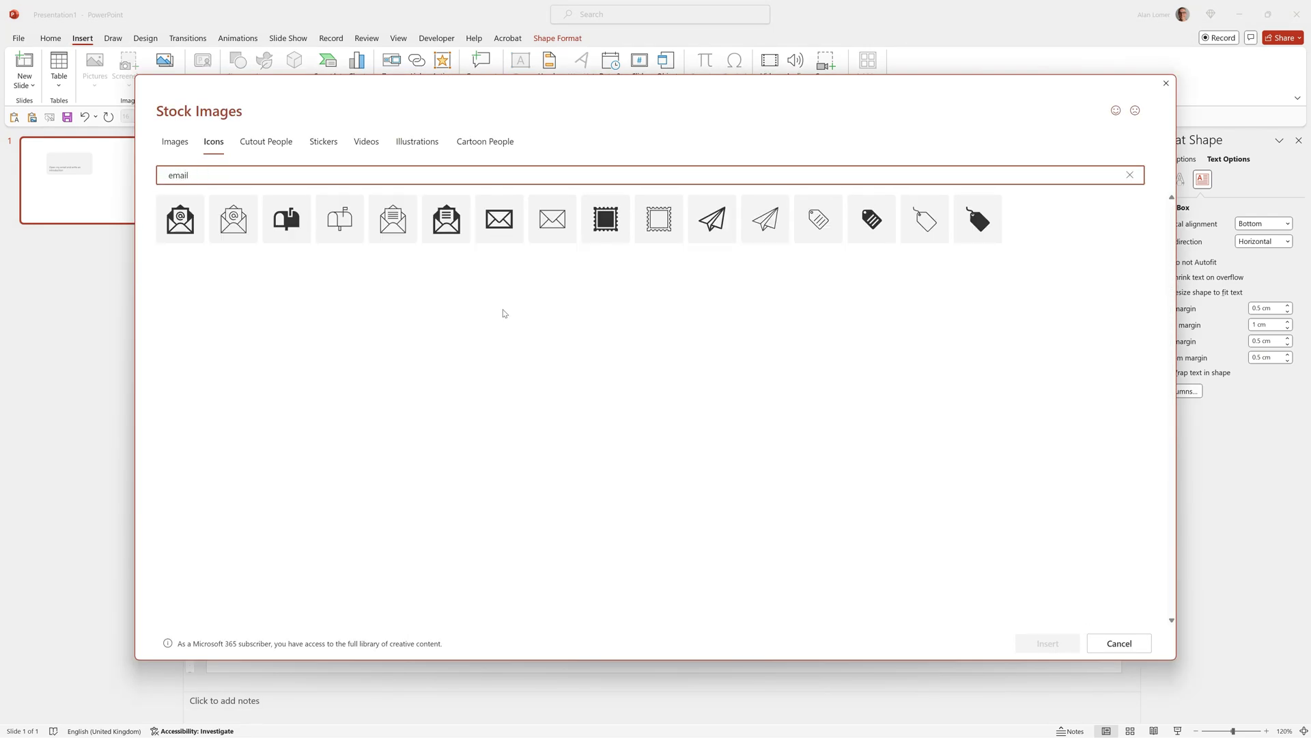
pyautogui.doubleClick(234, 218)
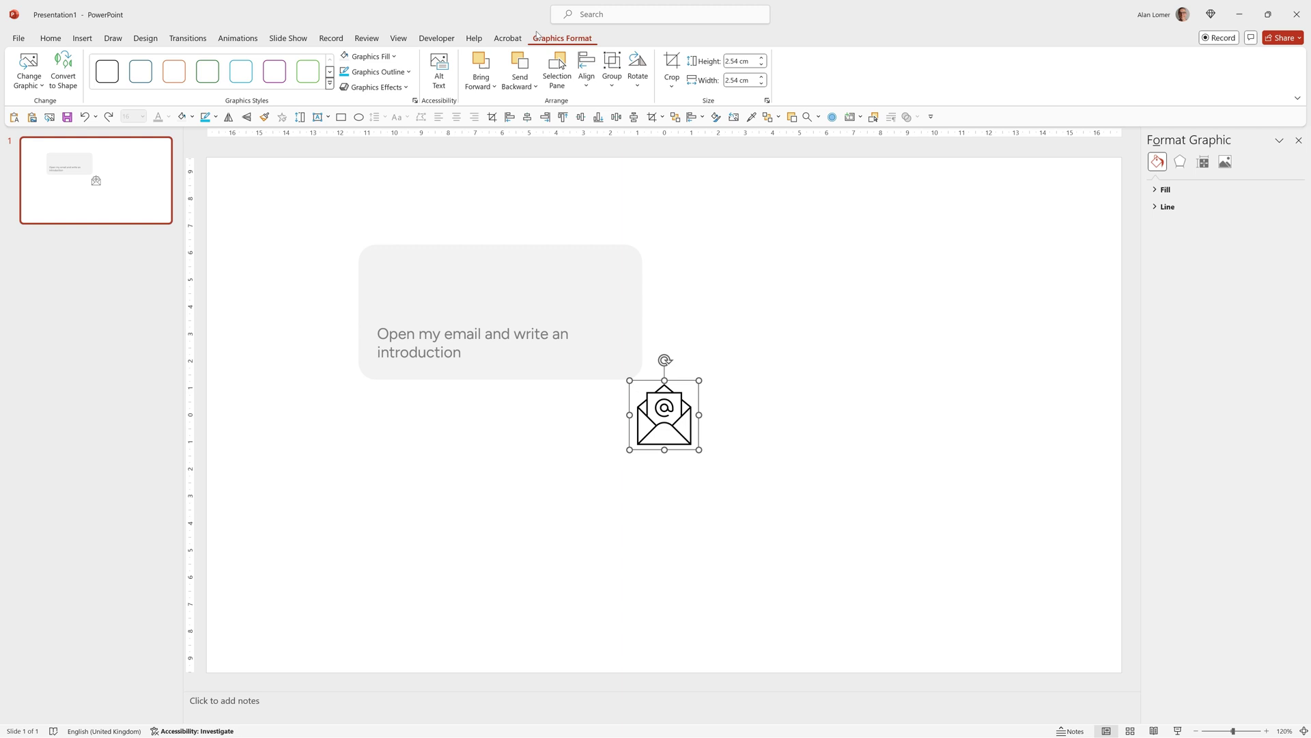
pyautogui.click(372, 56)
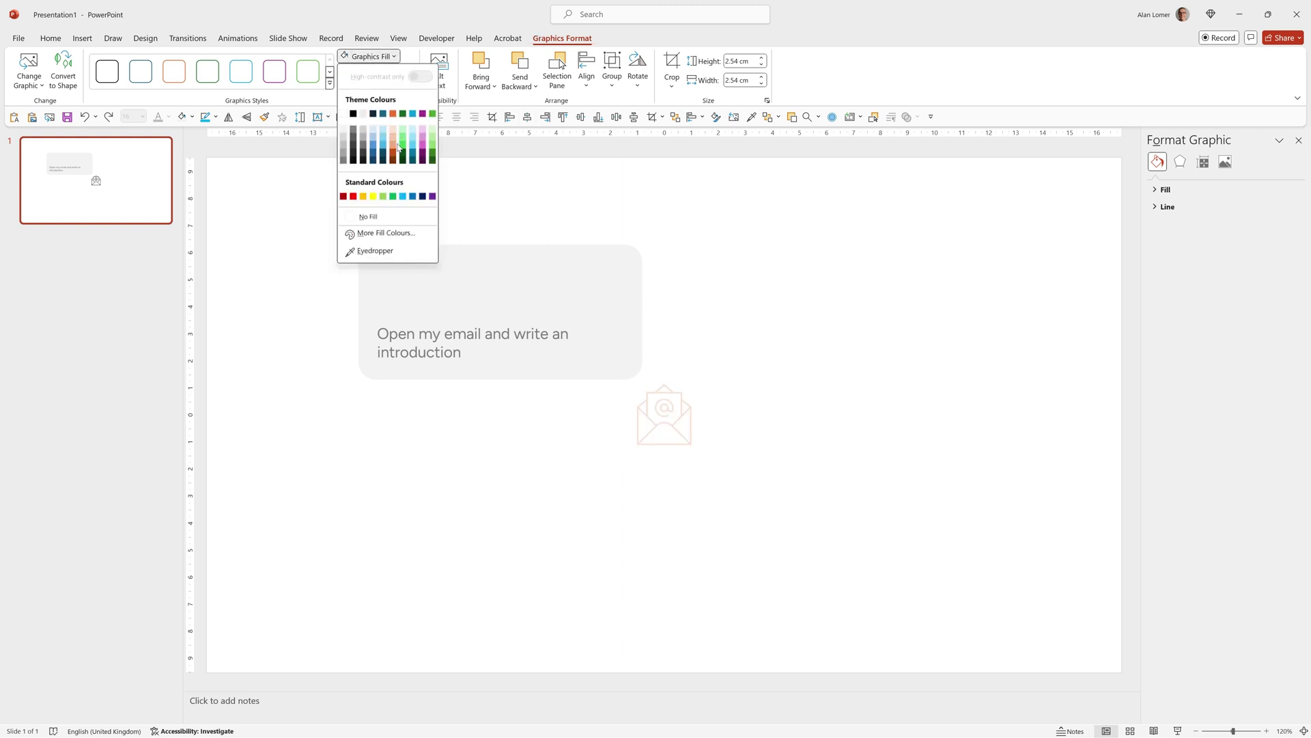
pyautogui.click(402, 196)
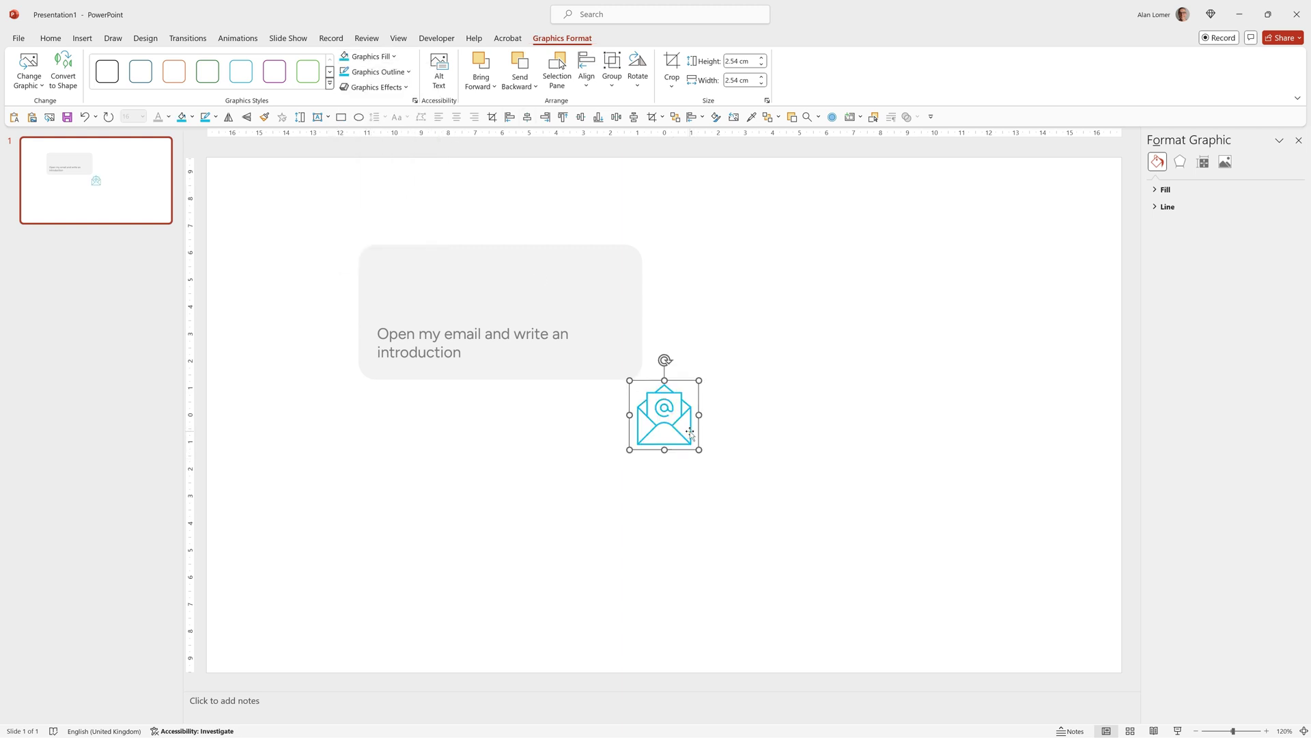
pyautogui.moveTo(681, 429); pyautogui.dragTo(424, 298)
pyautogui.moveTo(442, 251); pyautogui.dragTo(421, 282)
# - Try replacing the envelope with an airplane icon, then undo to keep the envelope
pyautogui.click(281, 298)
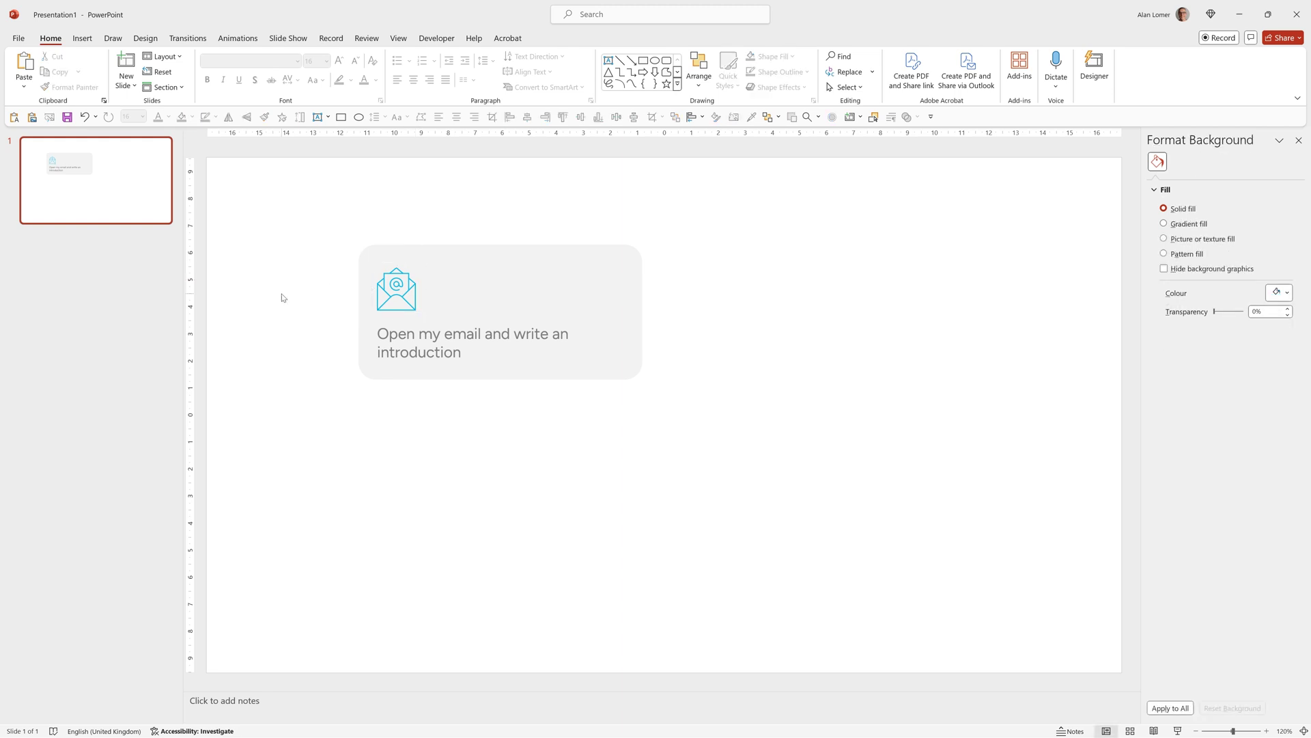
pyautogui.click(414, 291)
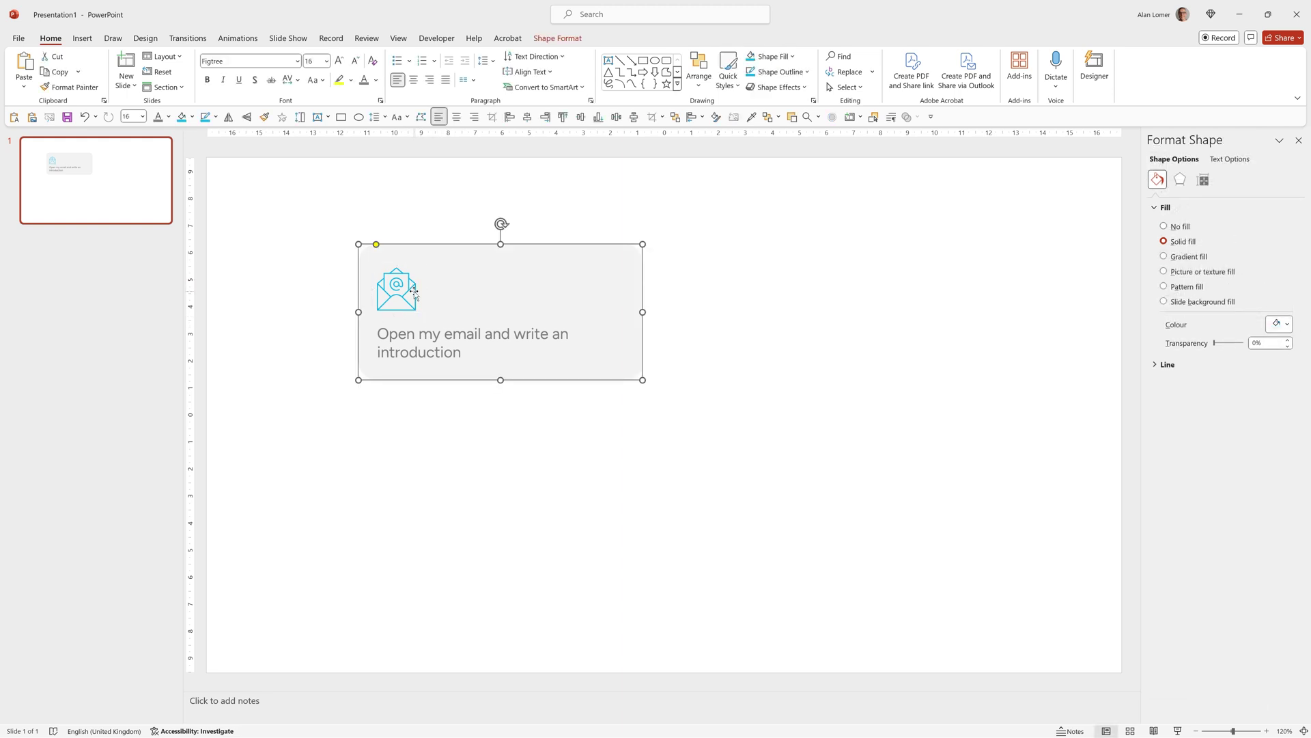
pyautogui.click(415, 293)
pyautogui.rightClick(416, 296)
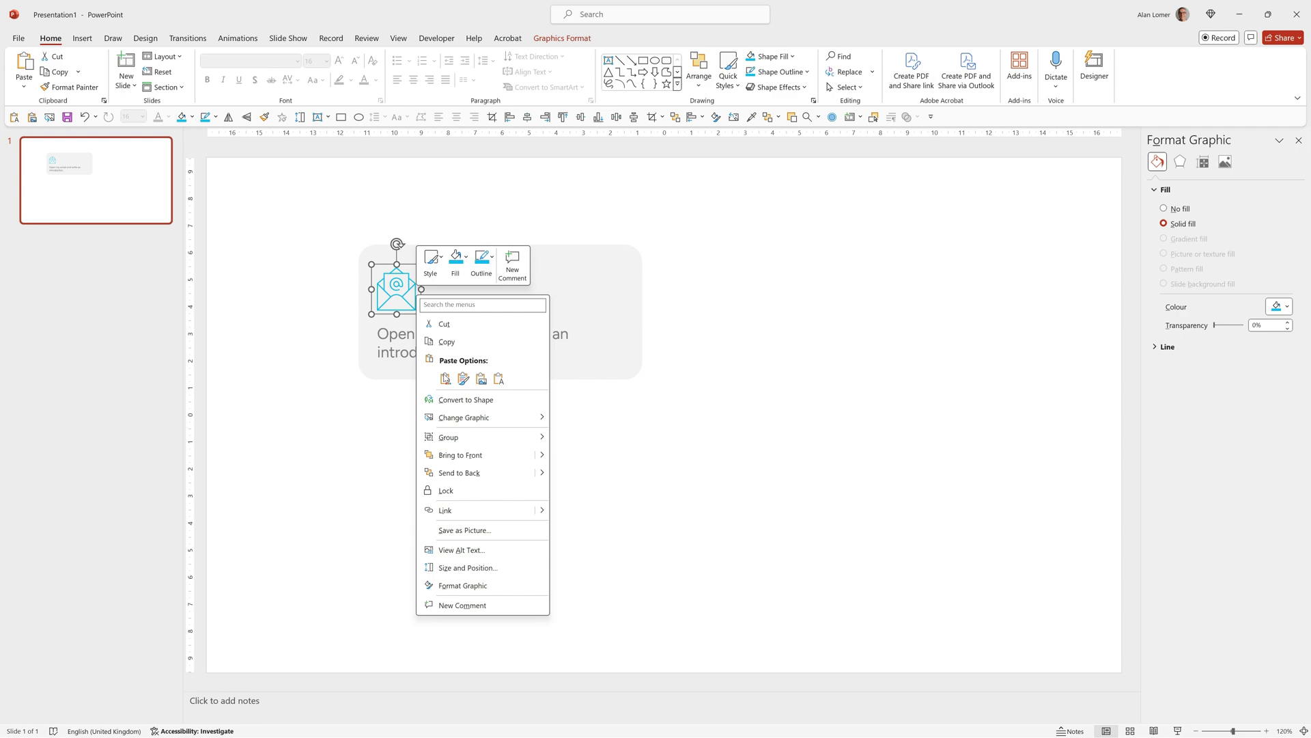
pyautogui.moveTo(475, 425)
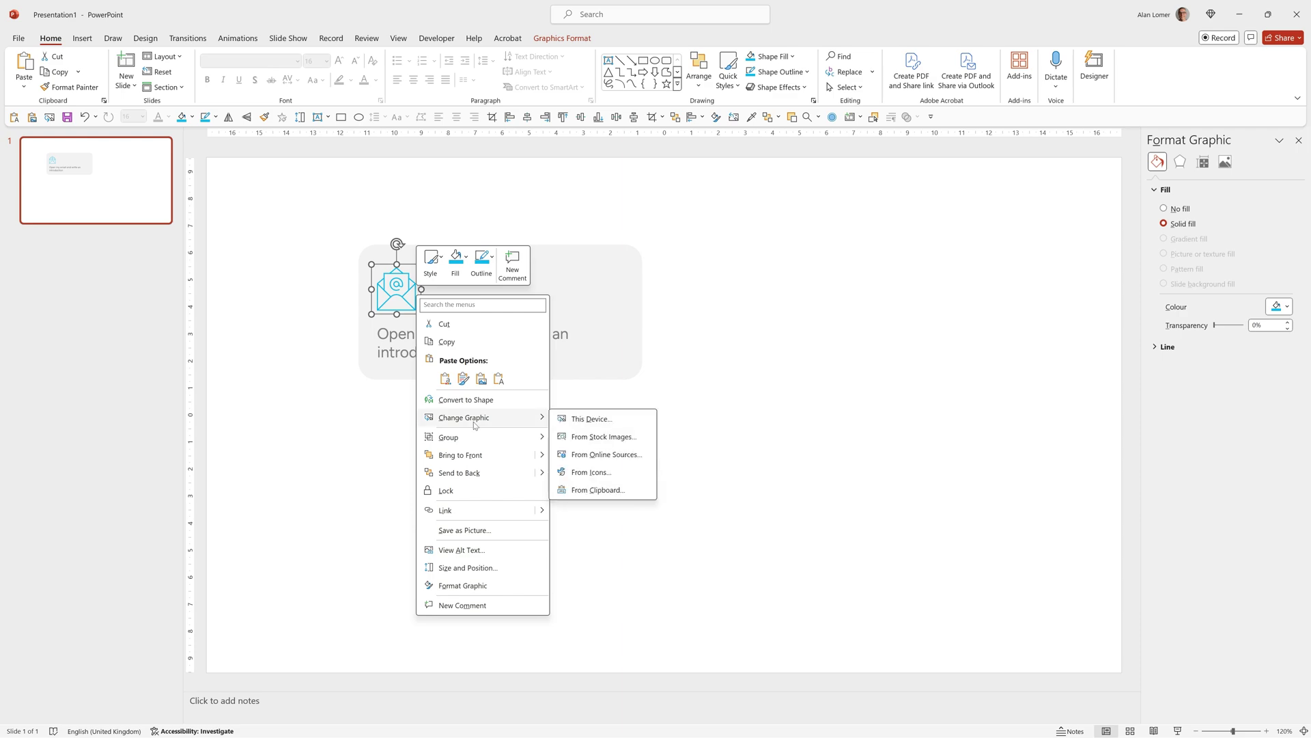
pyautogui.click(591, 472)
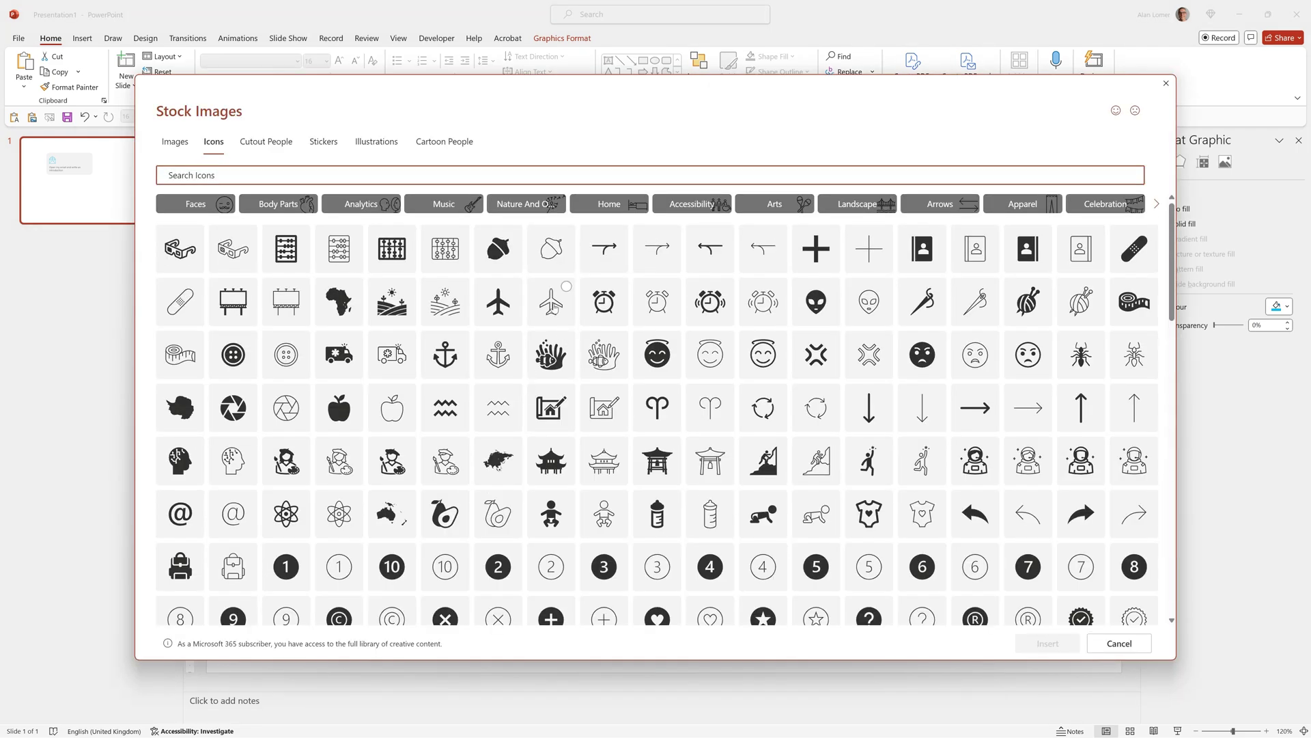
pyautogui.doubleClick(554, 305)
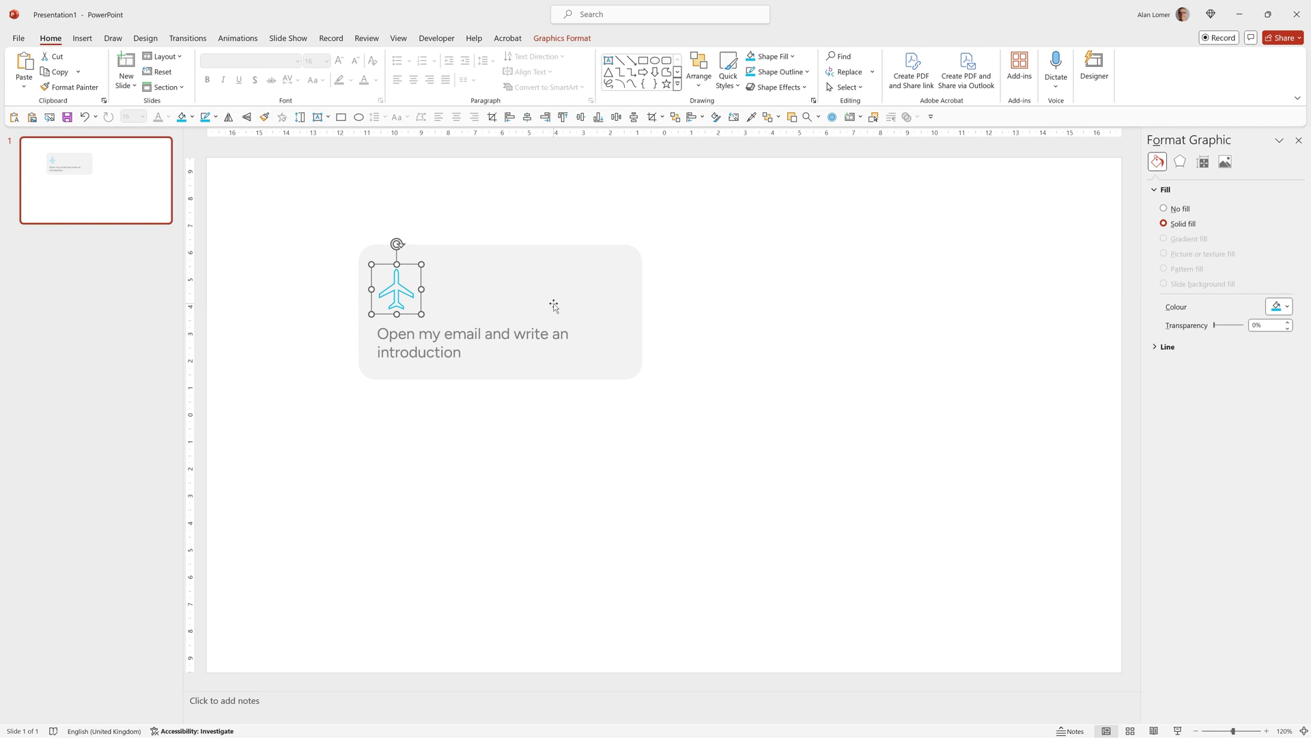
pyautogui.hotkey('ctrl', 'z')
# - Marquee-select the card and envelope icon and group them with Ctrl+G
pyautogui.click(536, 404)
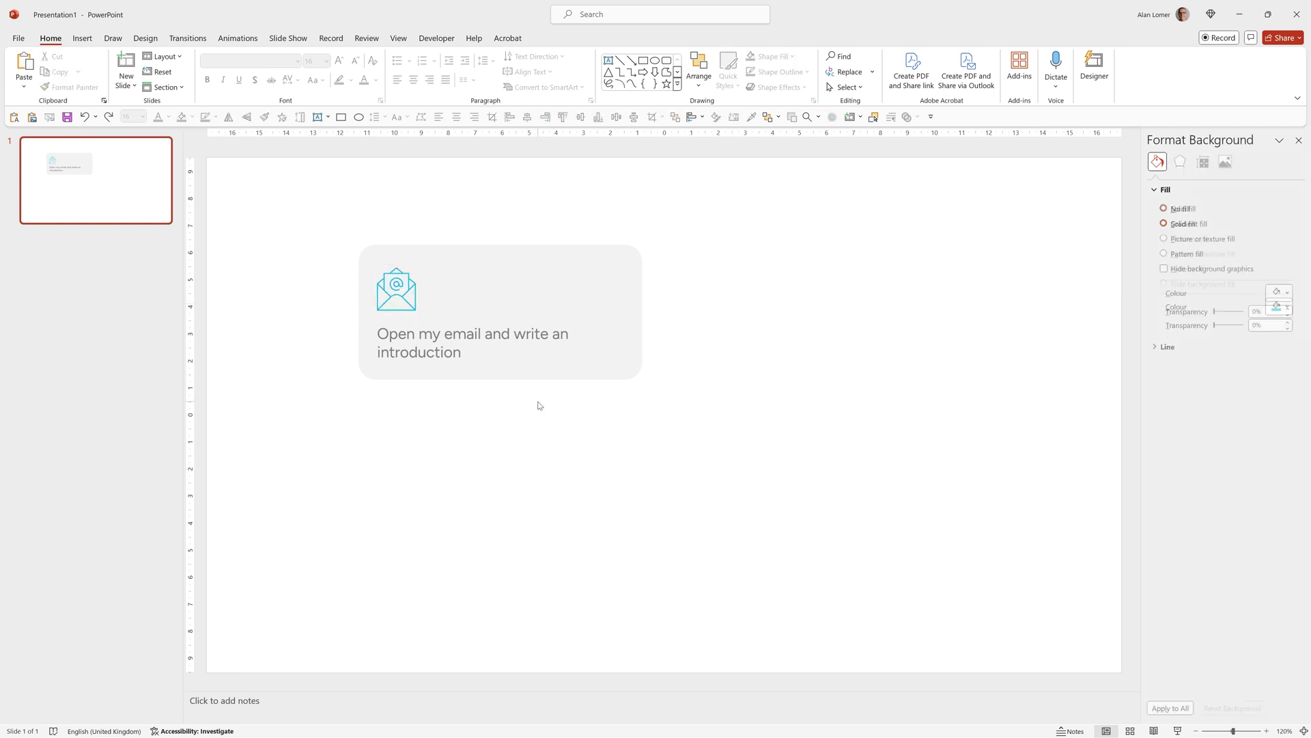
pyautogui.moveTo(748, 407); pyautogui.dragTo(294, 217)
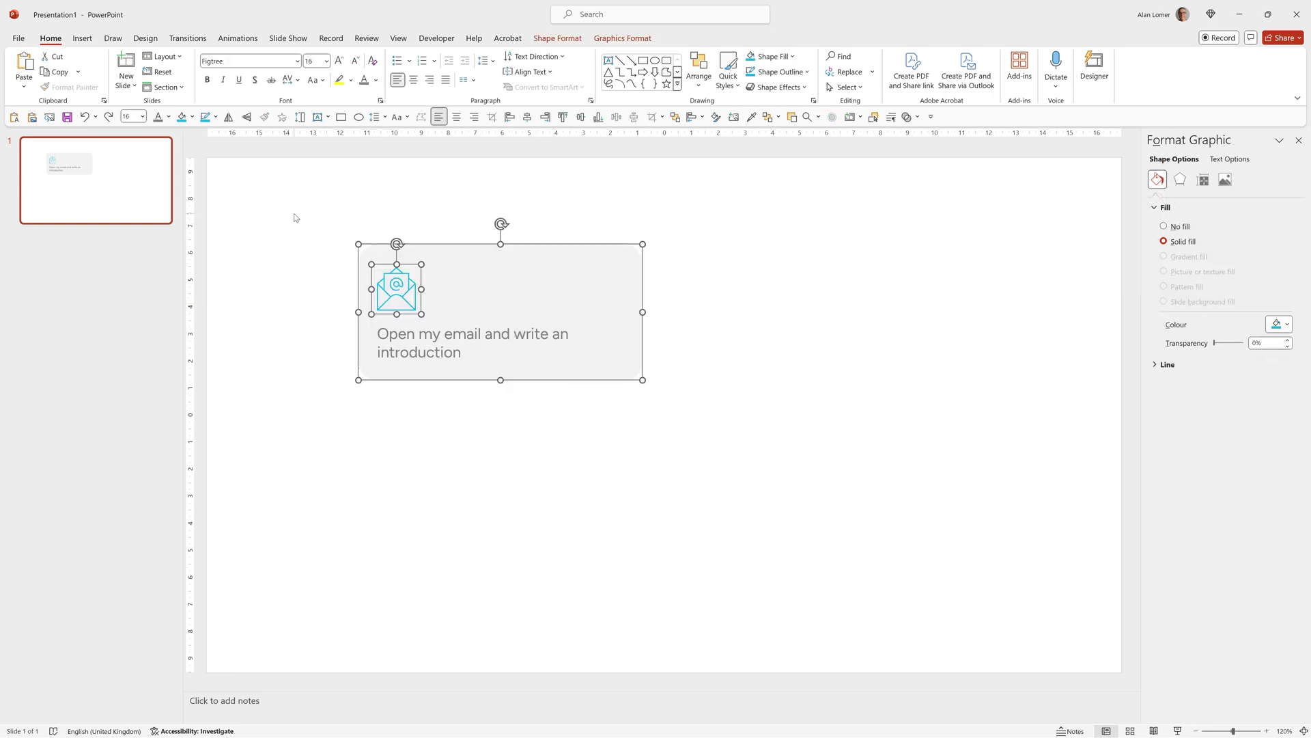
pyautogui.hotkey('ctrl', 'g')
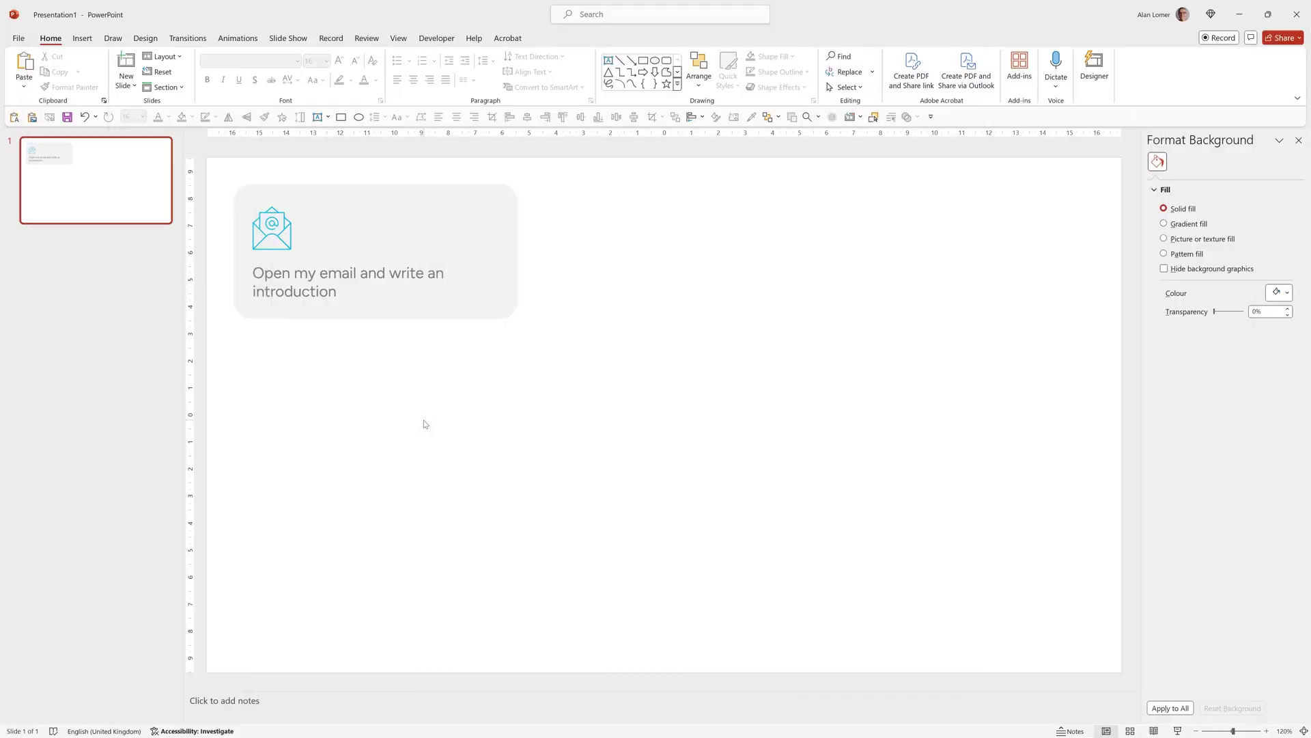
# - Duplicate the email card twice with Ctrl+D and align the three copies in a row
pyautogui.click(458, 237)
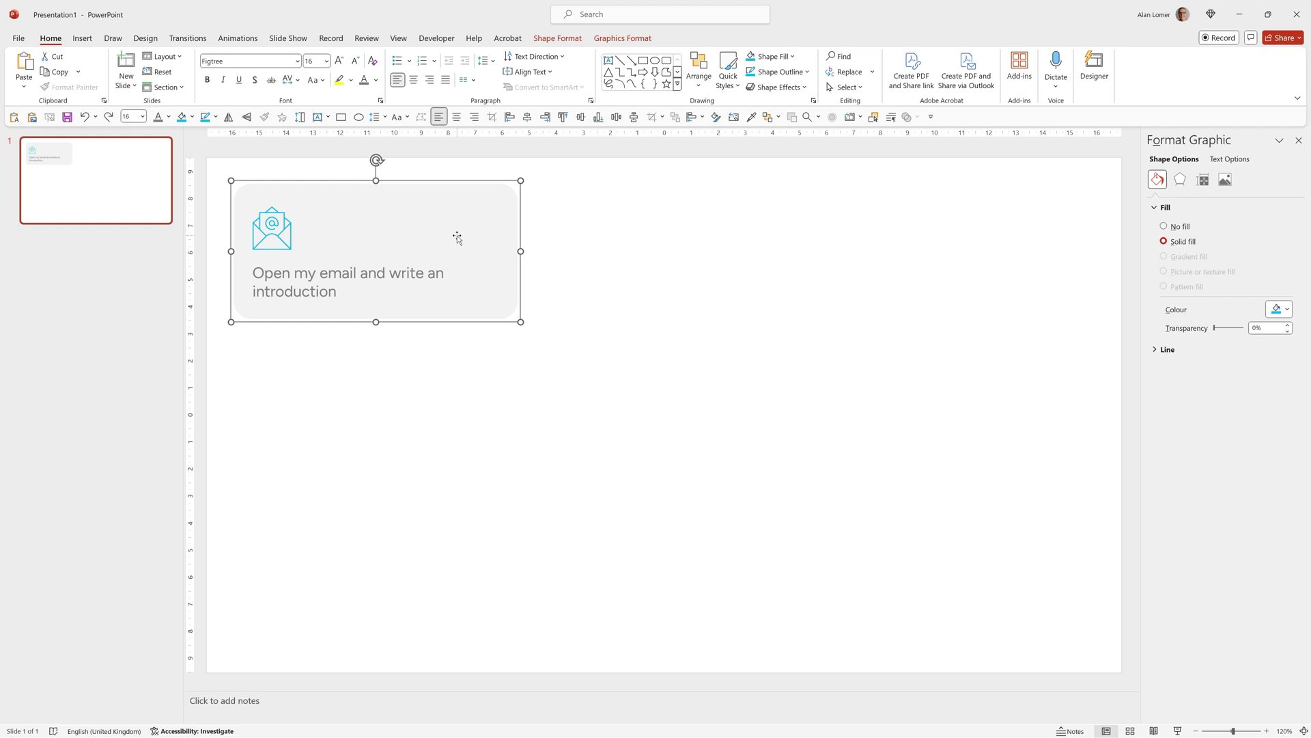
pyautogui.hotkey('ctrl', 'd')
pyautogui.moveTo(457, 235); pyautogui.dragTo(747, 224)
pyautogui.hotkey('ctrl', 'd')
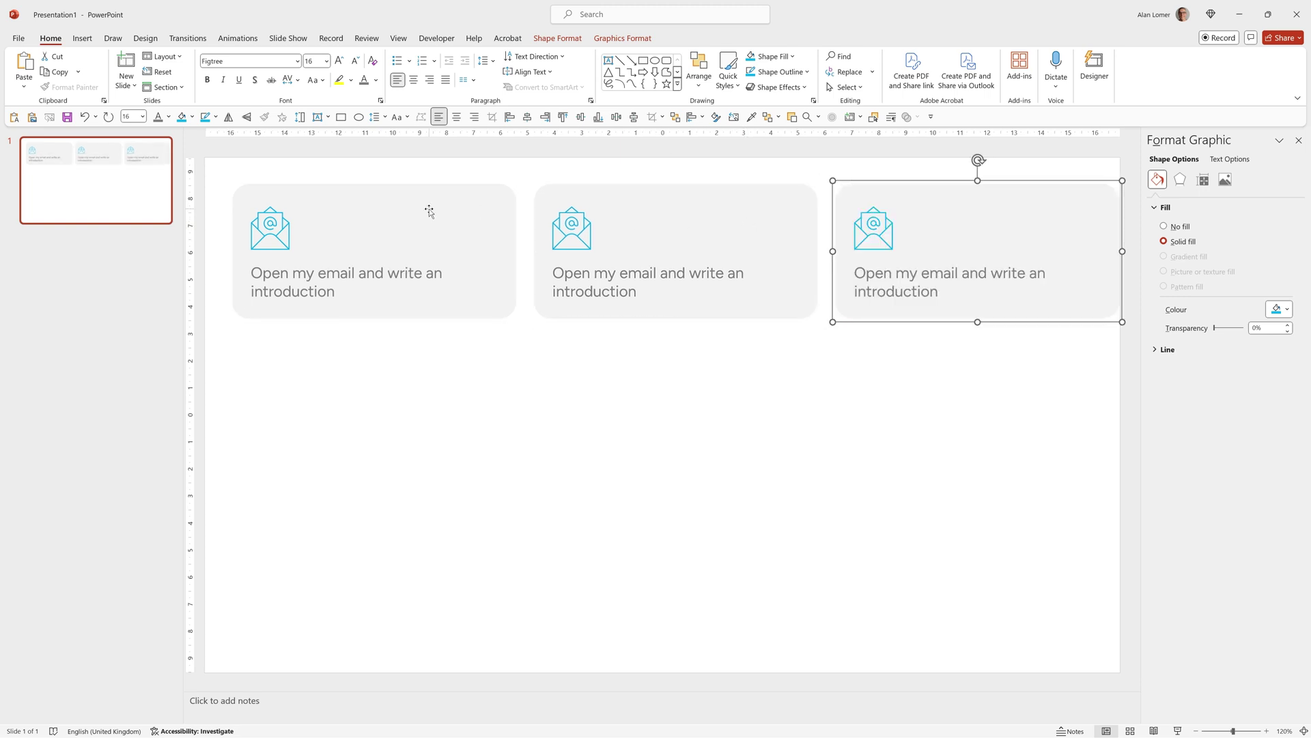
pyautogui.keyDown('shift'); pyautogui.click(429, 211); pyautogui.keyUp('shift')
pyautogui.keyDown('shift'); pyautogui.click(722, 216); pyautogui.keyUp('shift')
pyautogui.moveTo(732, 214); pyautogui.dragTo(702, 209)
# - Zoom out and copy the three cards to the right, past the slide's edge
pyautogui.click(722, 392)
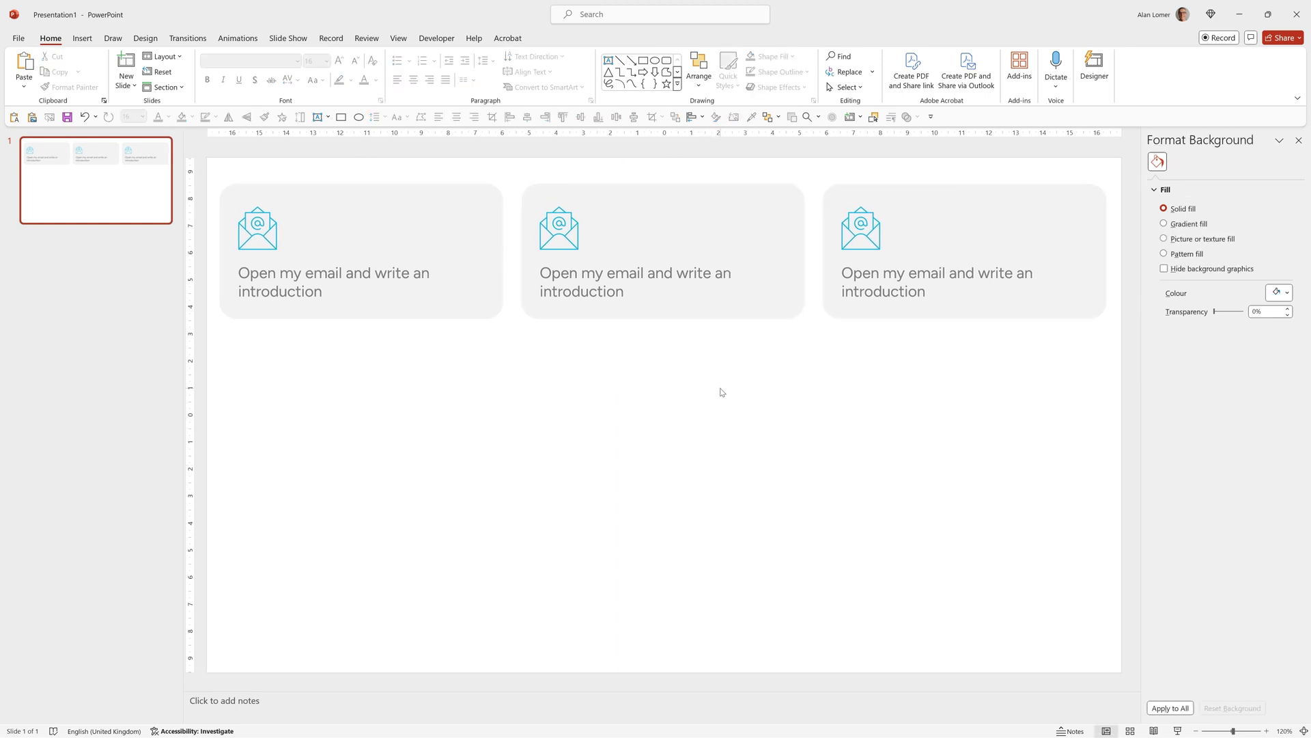
pyautogui.scroll(-4, 712, 375)
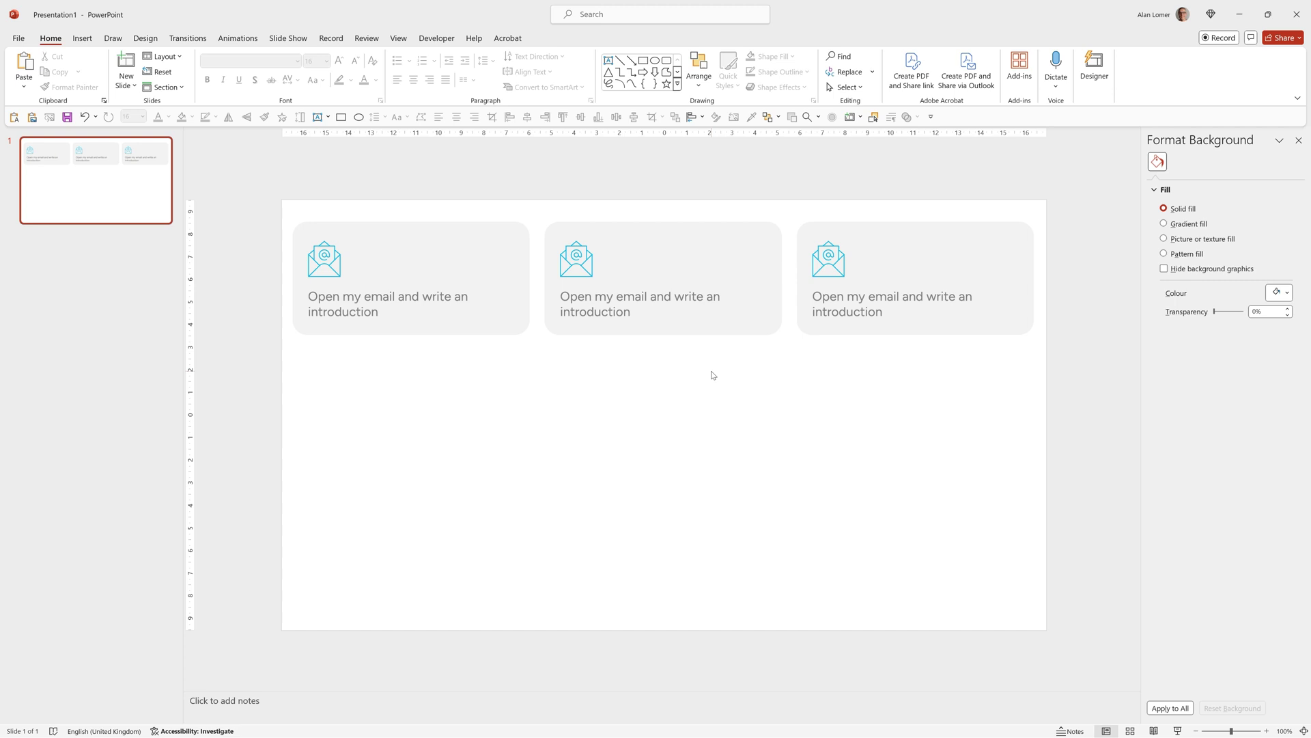
pyautogui.scroll(-1, 711, 375)
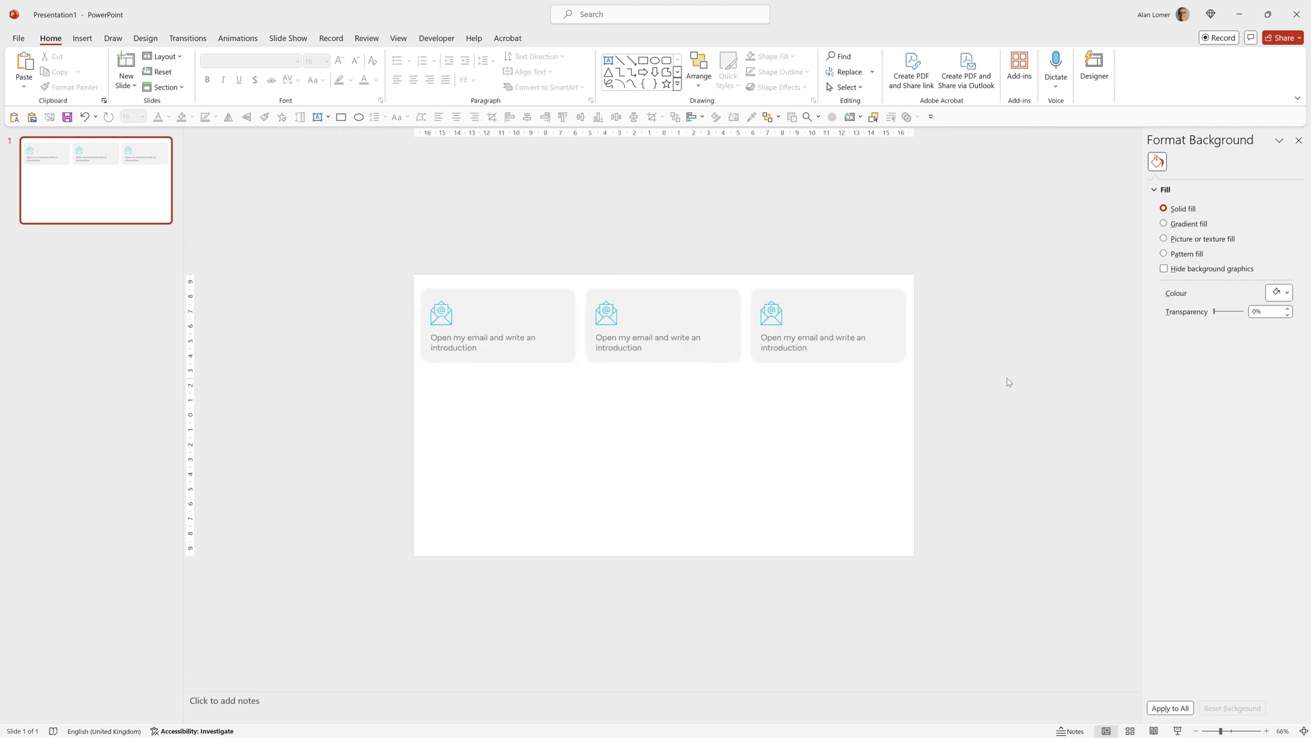
pyautogui.moveTo(1011, 379); pyautogui.dragTo(386, 260)
pyautogui.moveTo(503, 299); pyautogui.dragTo(974, 299)
pyautogui.scroll(-2, 974, 299)
# - Check each card in the six-card row one by one
pyautogui.click(938, 445)
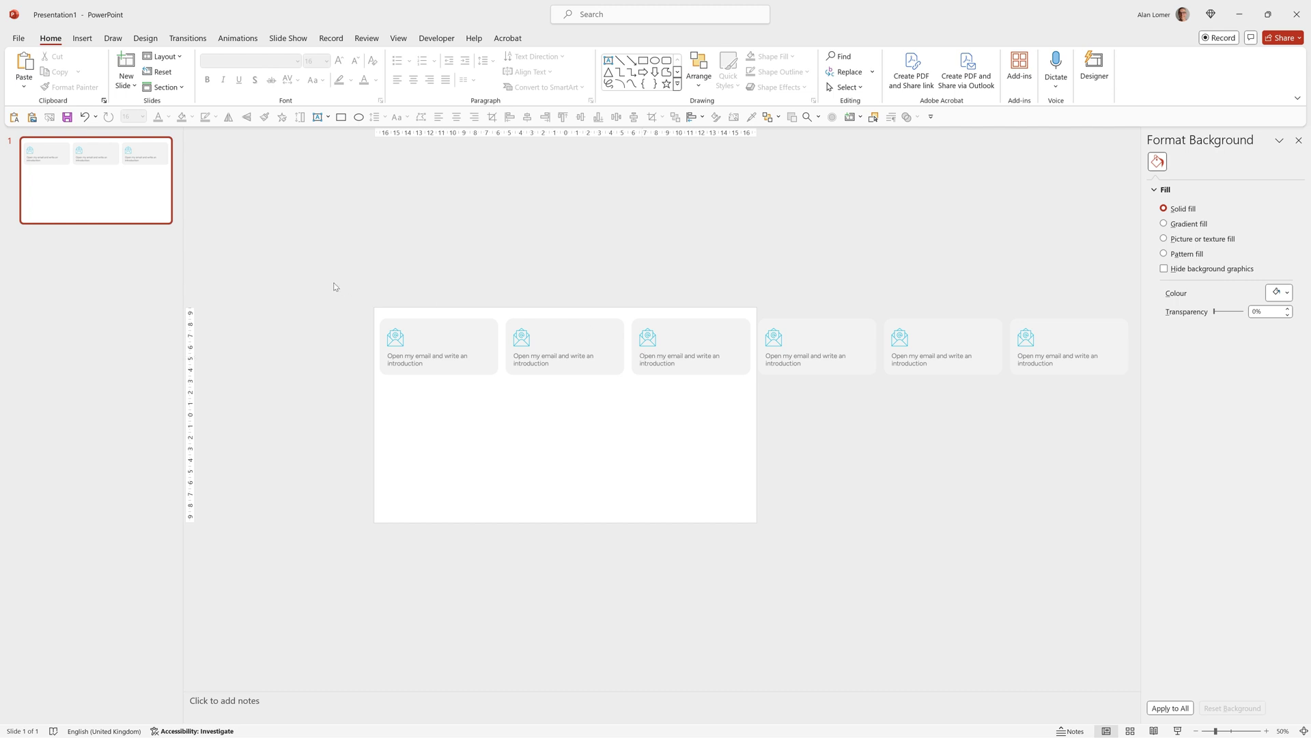
pyautogui.click(429, 357)
pyautogui.click(541, 358)
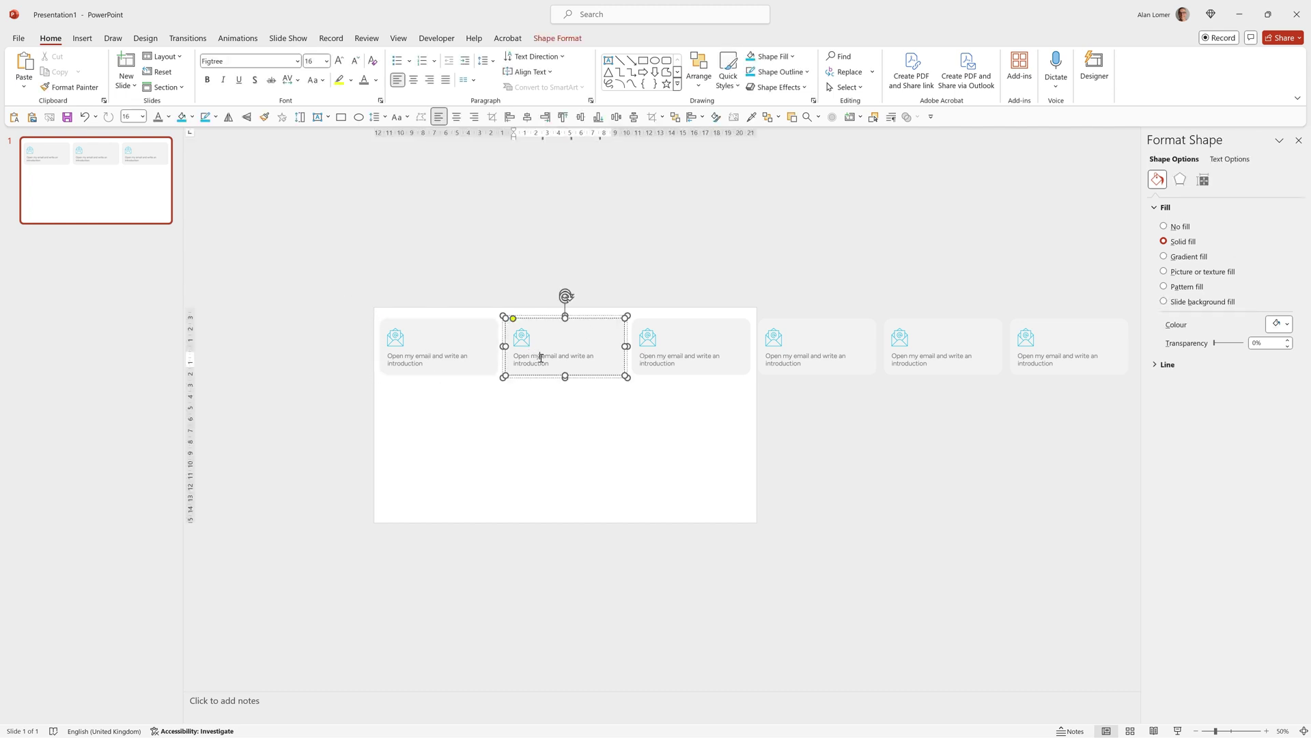
pyautogui.click(662, 358)
pyautogui.click(786, 363)
pyautogui.click(915, 358)
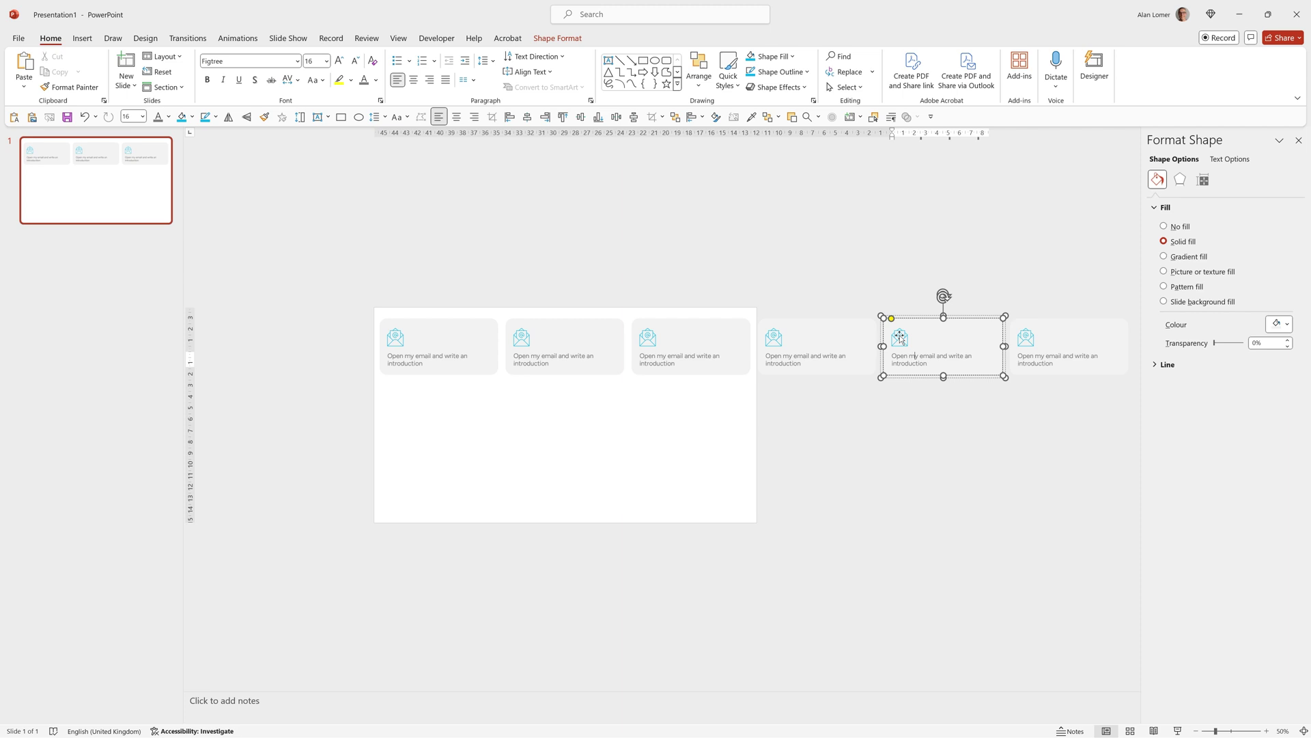
pyautogui.click(854, 288)
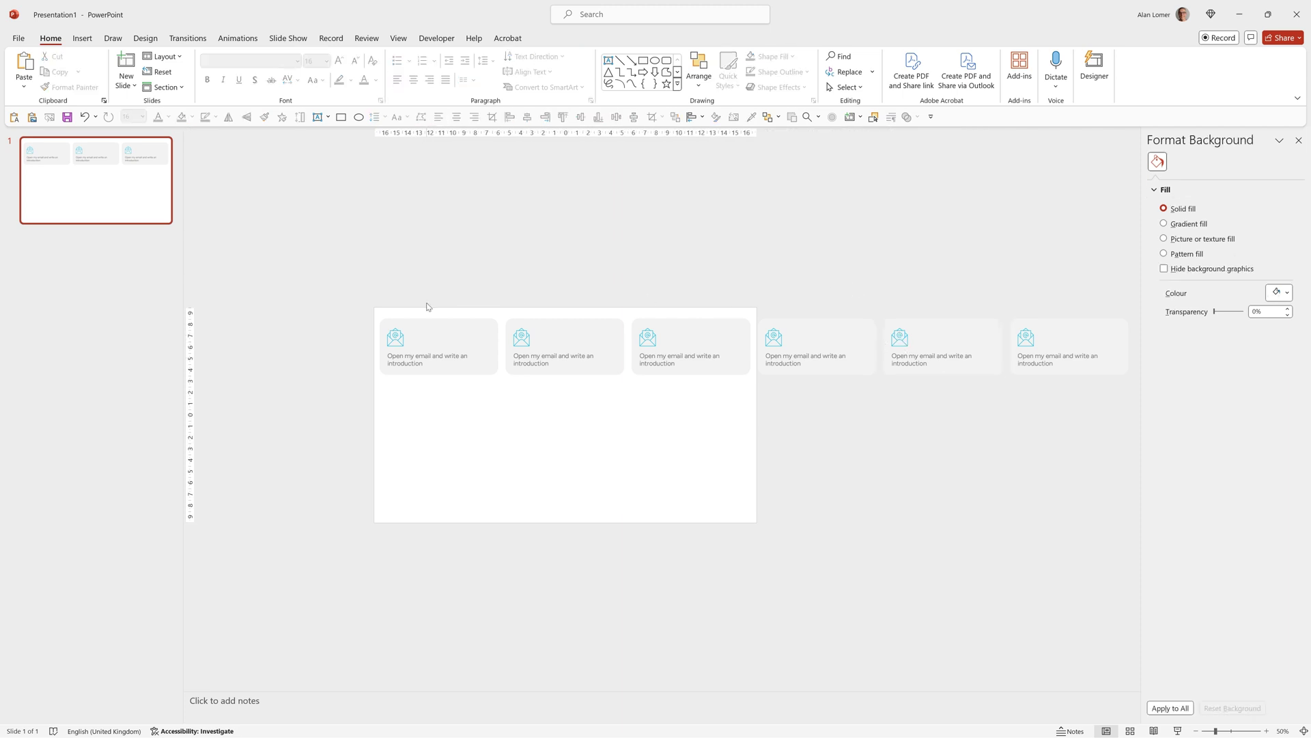
# - Select the first three cards in the row
pyautogui.moveTo(340, 301); pyautogui.dragTo(760, 408)
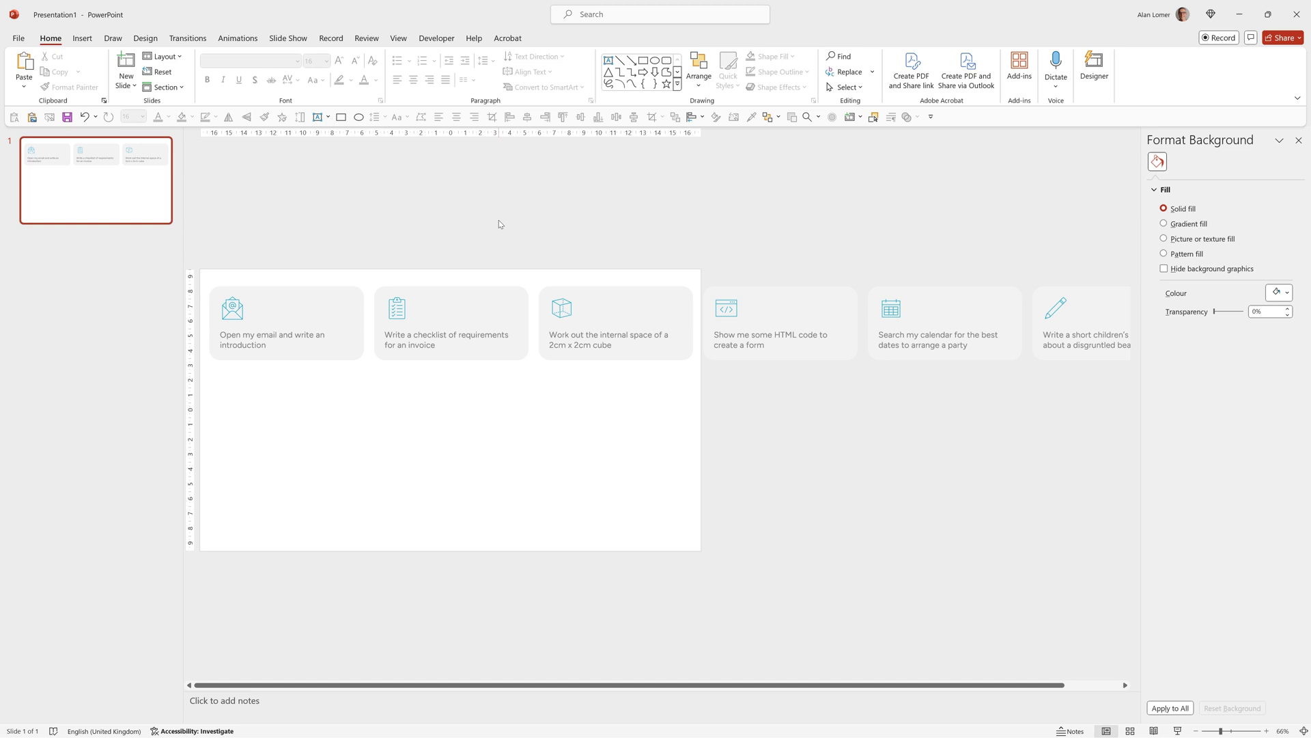
# - Place three more cards past the row's right end, making nine, then select all nine
pyautogui.scroll(-4, 499, 229)
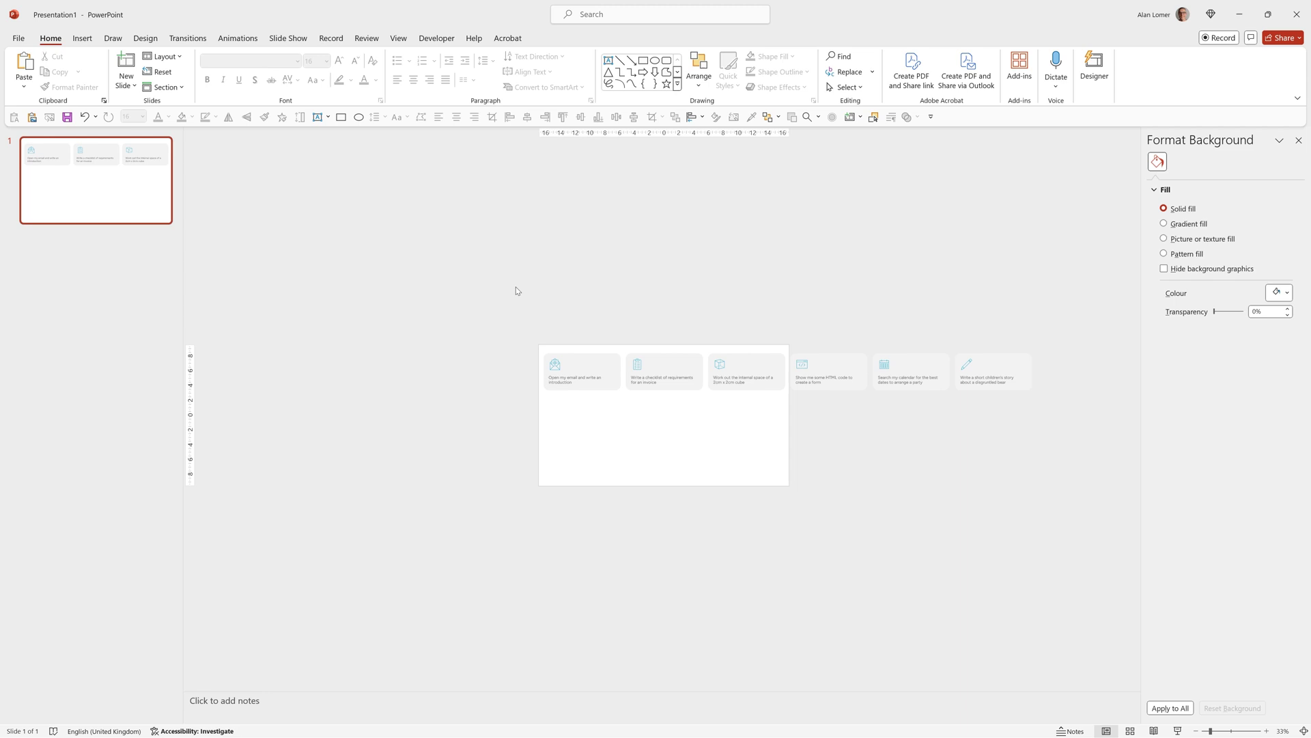
pyautogui.moveTo(499, 295); pyautogui.dragTo(785, 409)
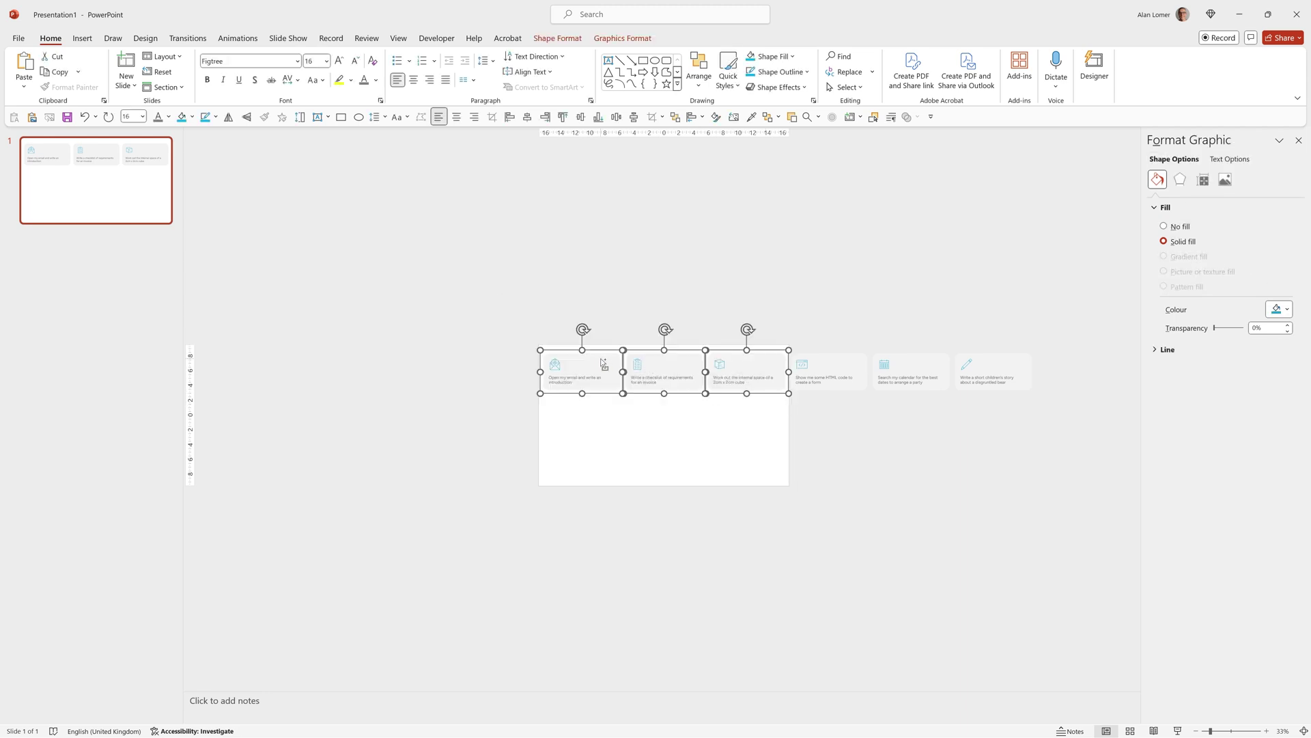
pyautogui.moveTo(603, 365); pyautogui.dragTo(1096, 377)
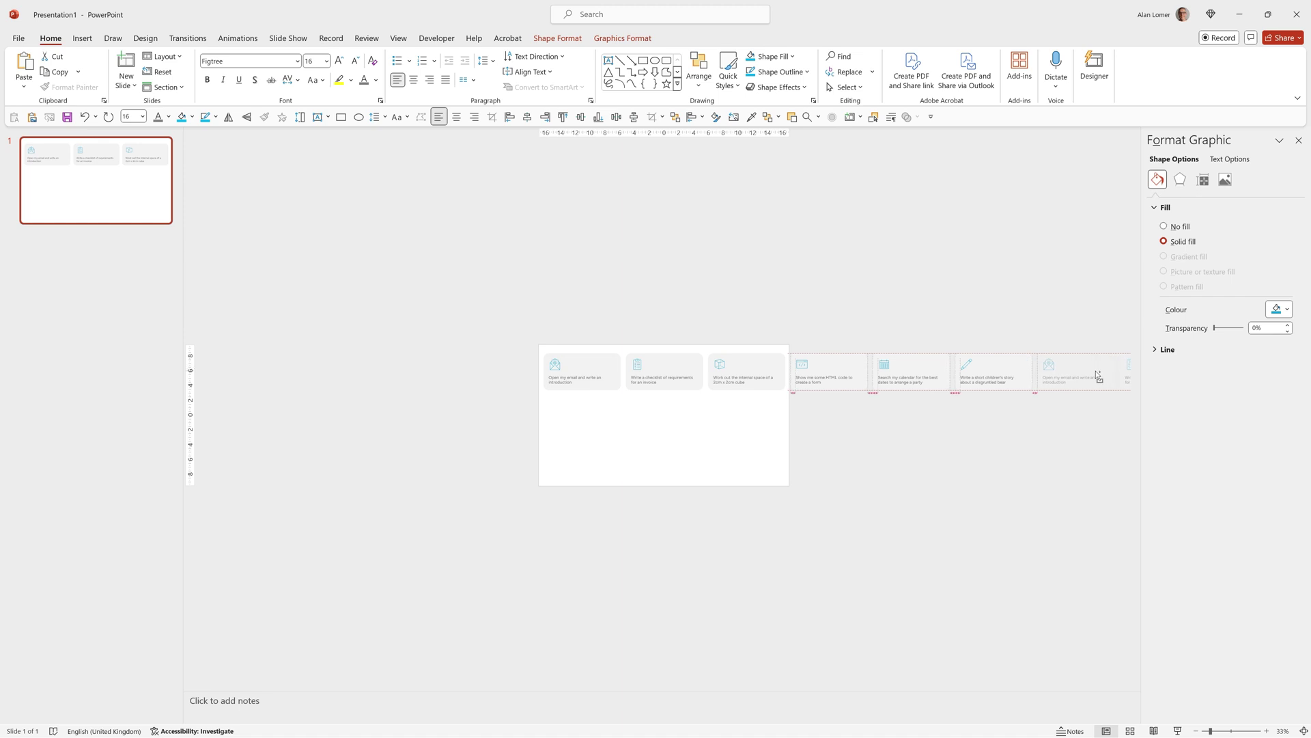
pyautogui.moveTo(1096, 370); pyautogui.dragTo(1095, 370)
pyautogui.click(912, 260)
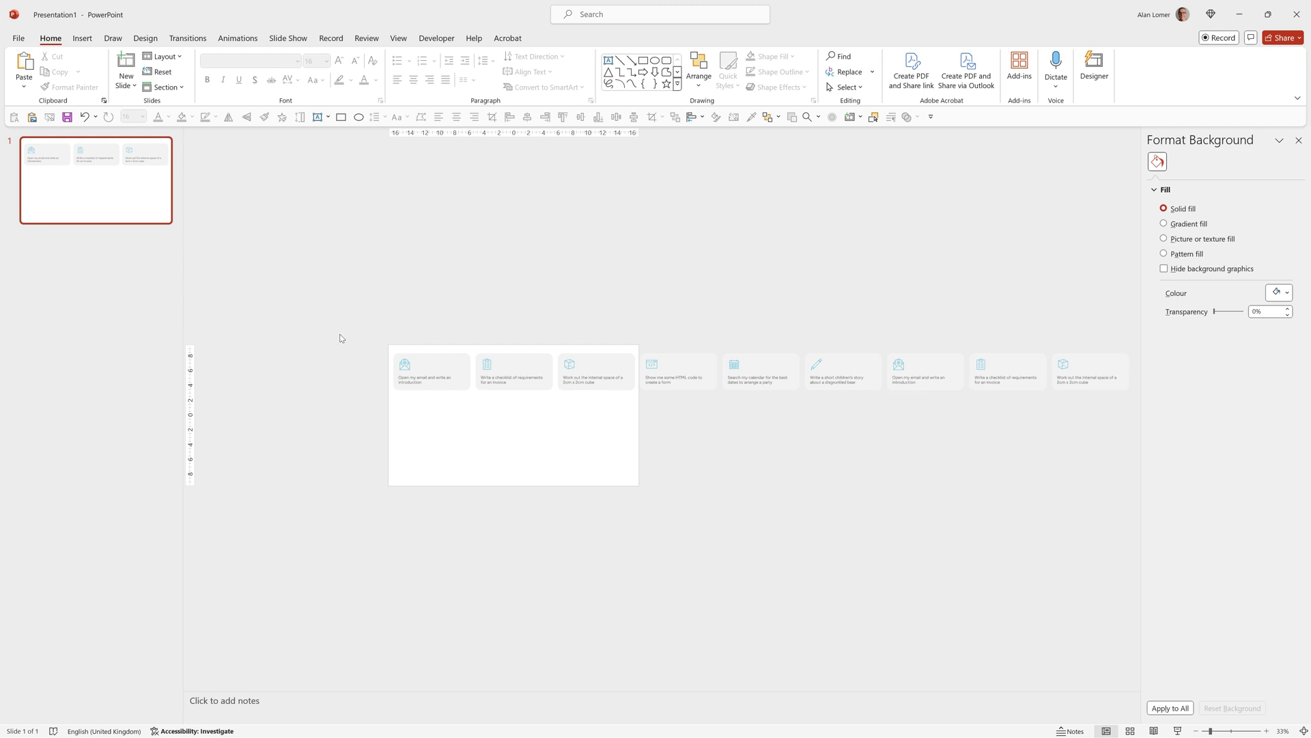
pyautogui.moveTo(340, 338); pyautogui.dragTo(1159, 434)
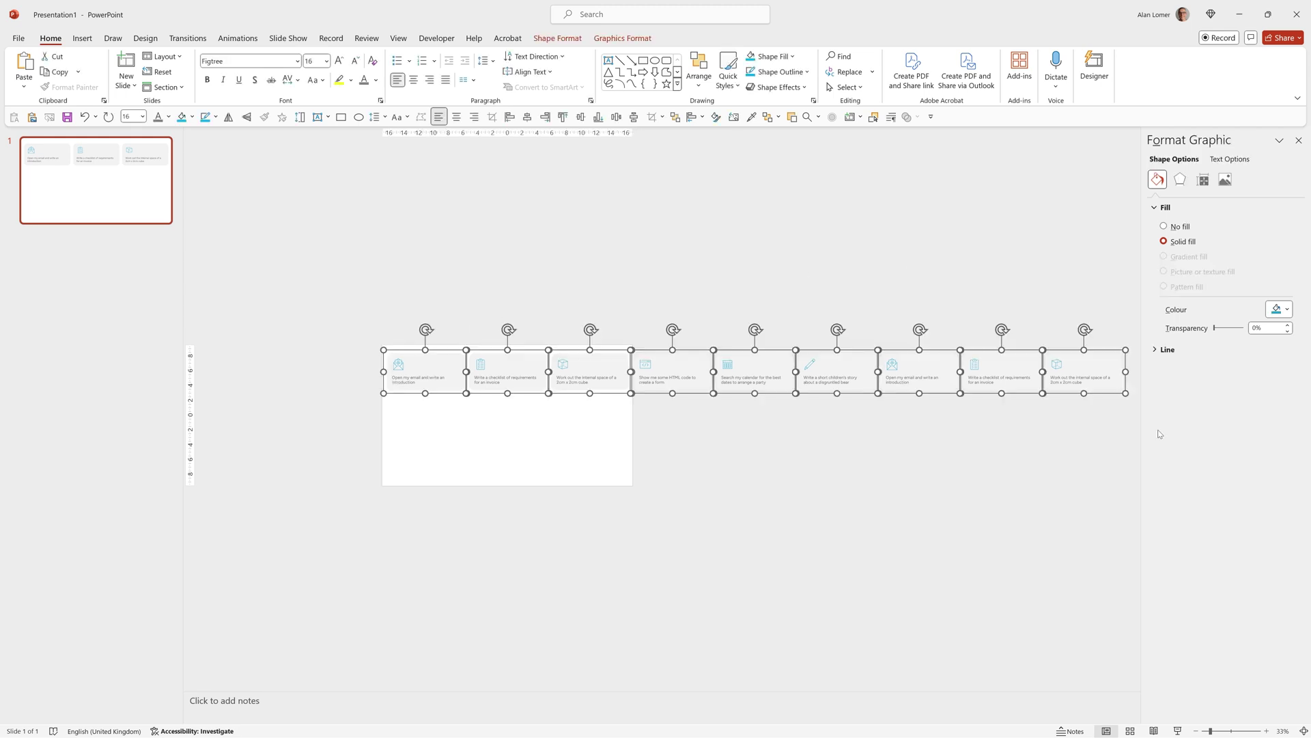
pyautogui.moveTo(309, 295); pyautogui.dragTo(1204, 448)
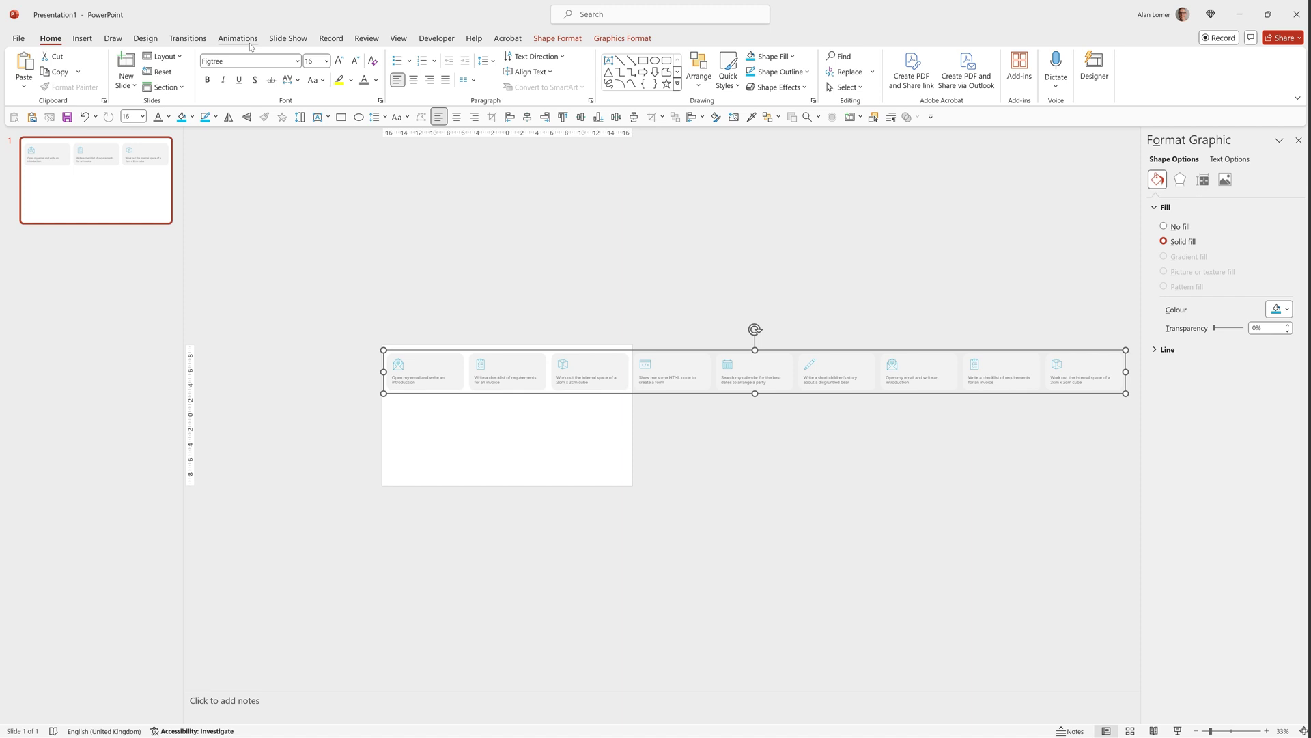
# - Apply a Lines motion path to the card group, directed to the left
pyautogui.click(235, 40)
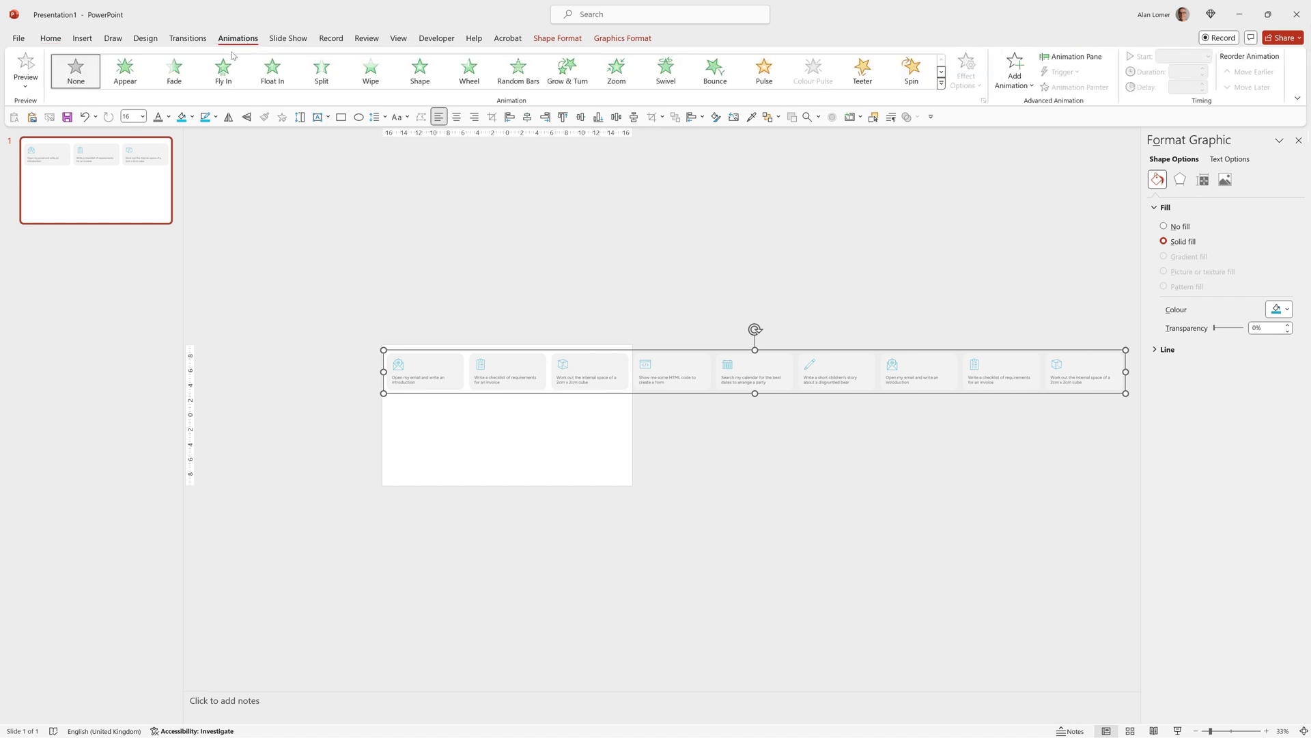
pyautogui.click(1008, 76)
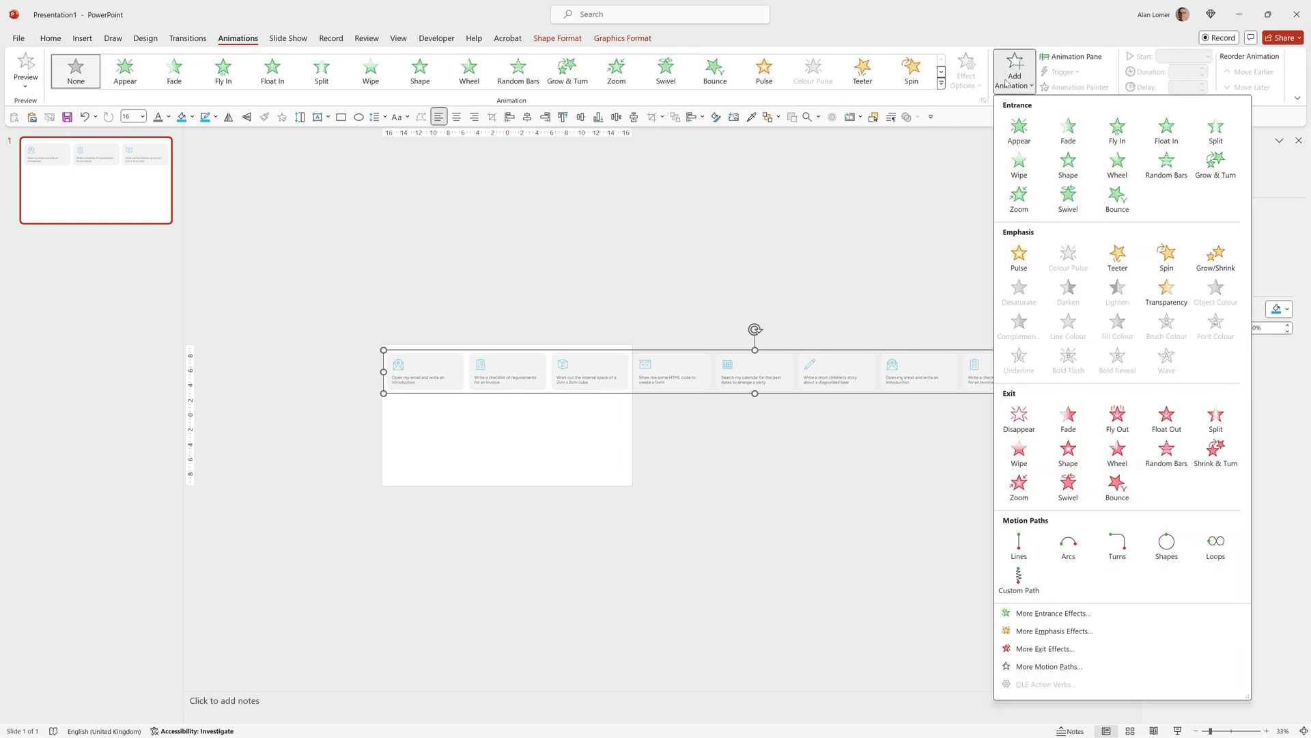
pyautogui.click(1019, 547)
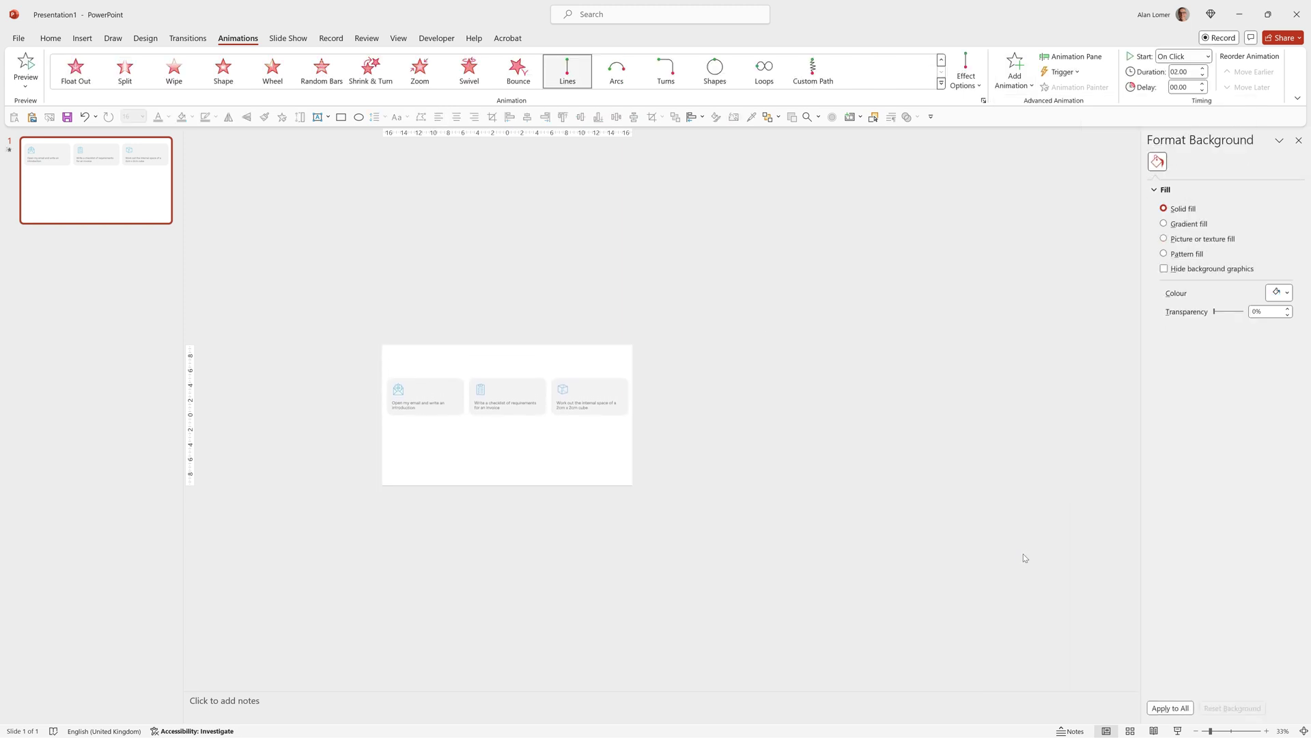
pyautogui.click(966, 75)
pyautogui.click(980, 166)
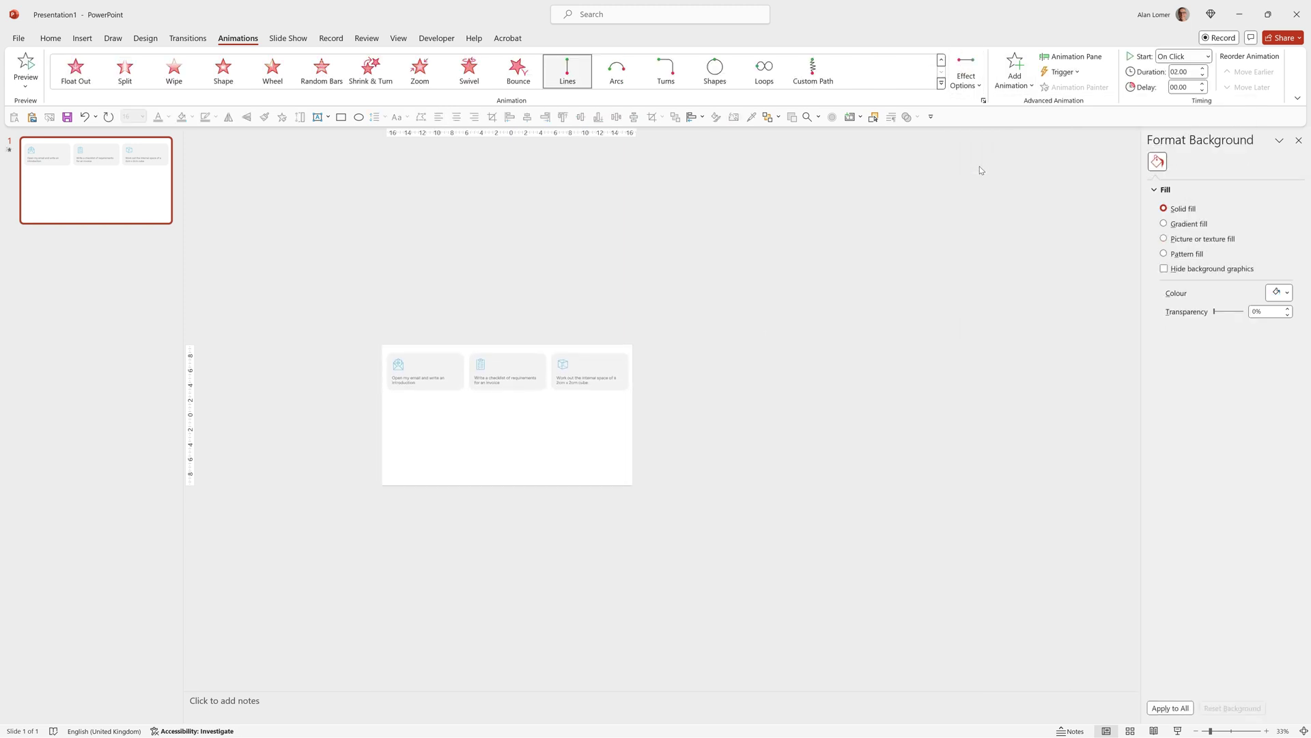
# - In the Group 102 path's effect settings, set smooth start and smooth end to 0 seconds
pyautogui.click(1079, 59)
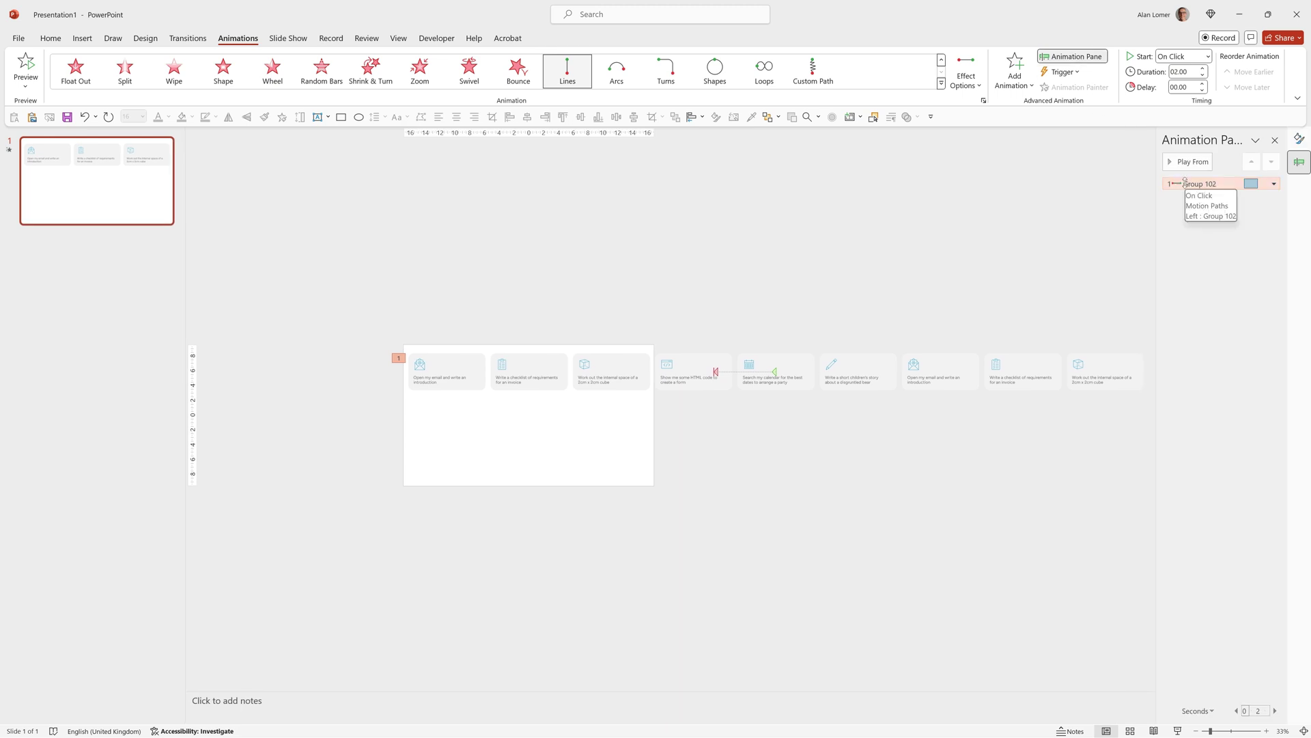
pyautogui.click(1188, 161)
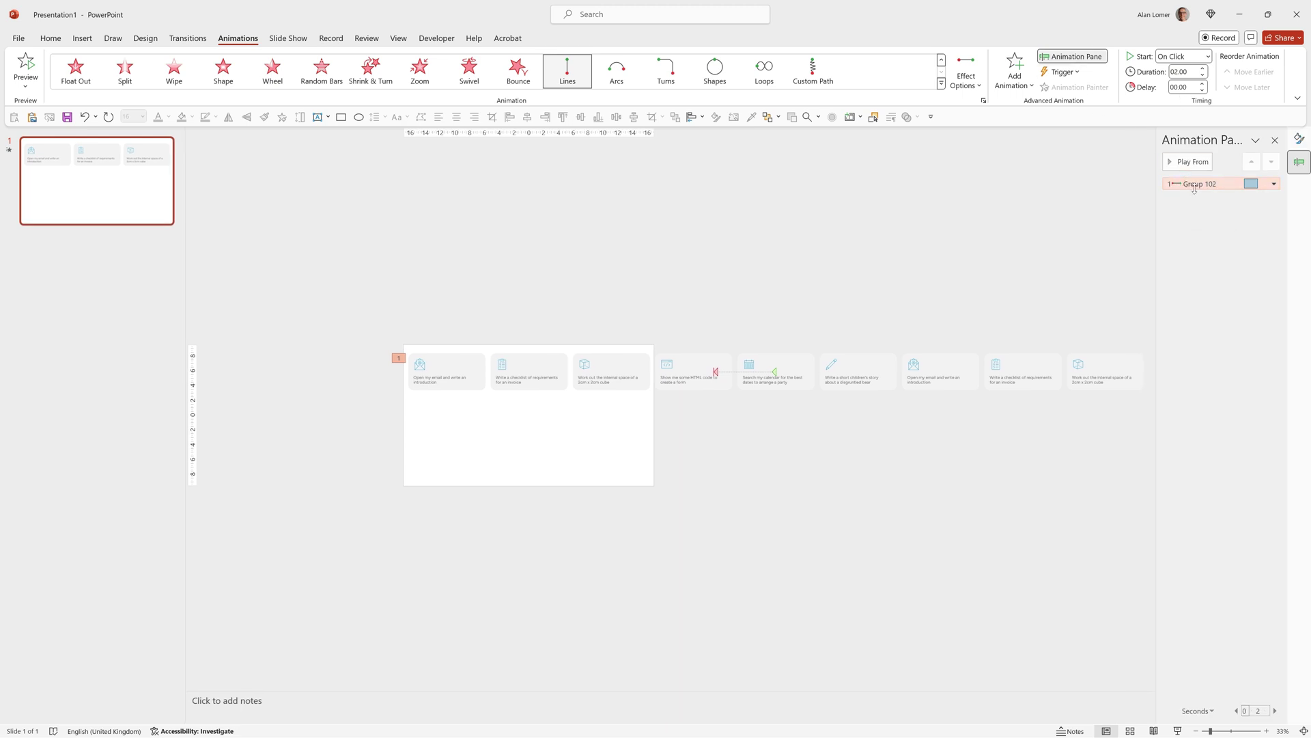
pyautogui.doubleClick(745, 371)
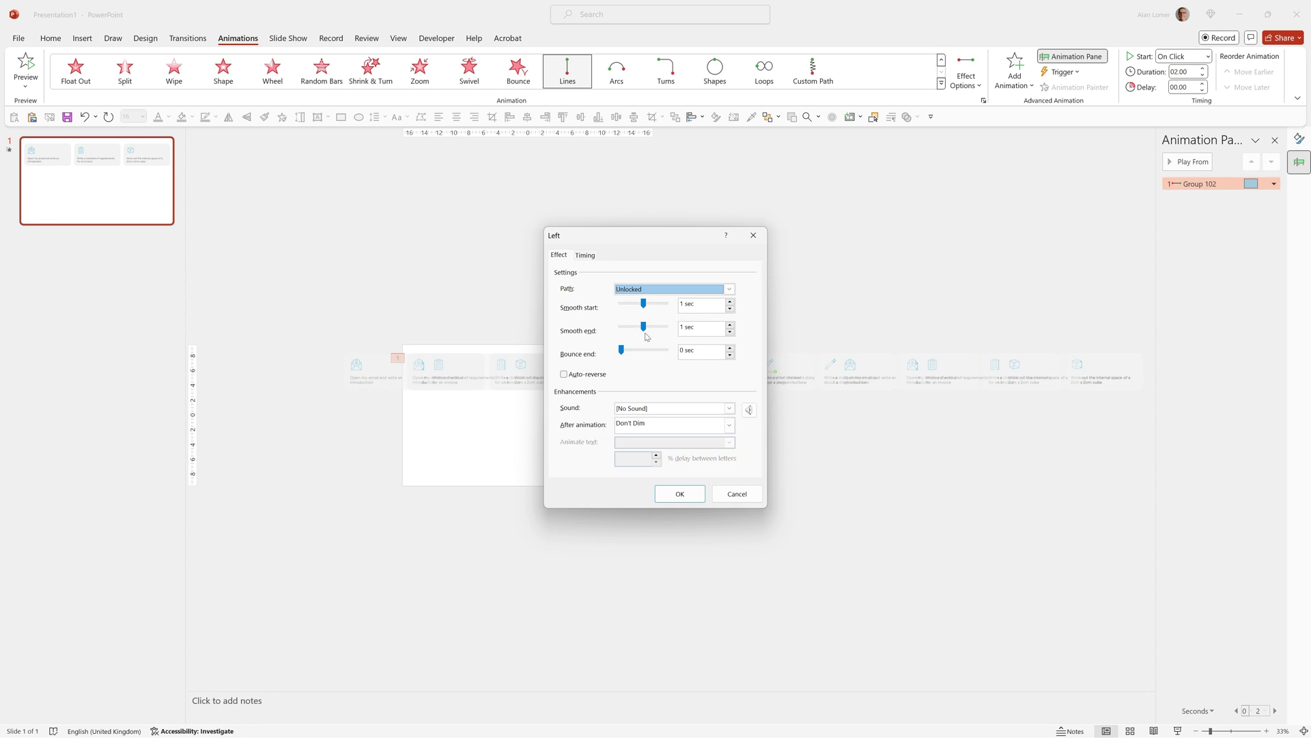
pyautogui.hotkey('alt', 'e')
pyautogui.press('Home')
pyautogui.moveTo(644, 305); pyautogui.dragTo(588, 311)
# - Make the path repeat Until End of Slide and start With Previous
pyautogui.click(589, 256)
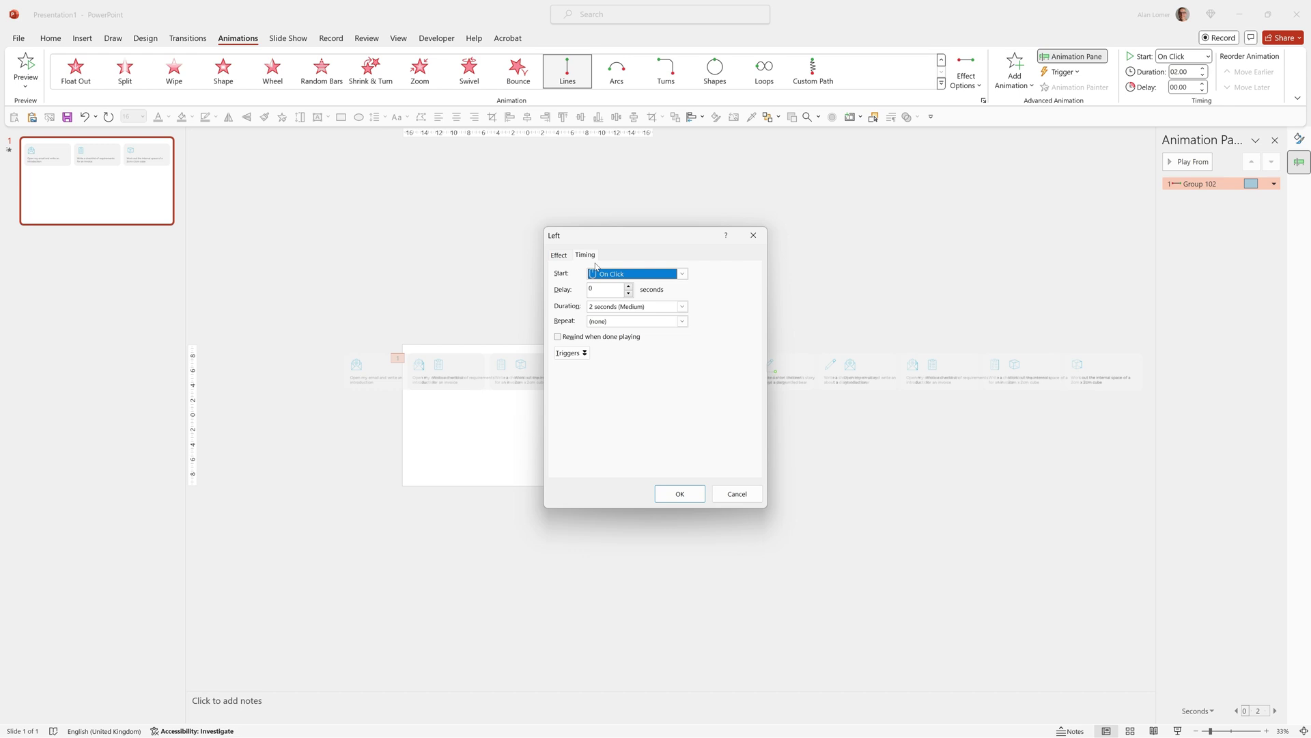
pyautogui.click(682, 321)
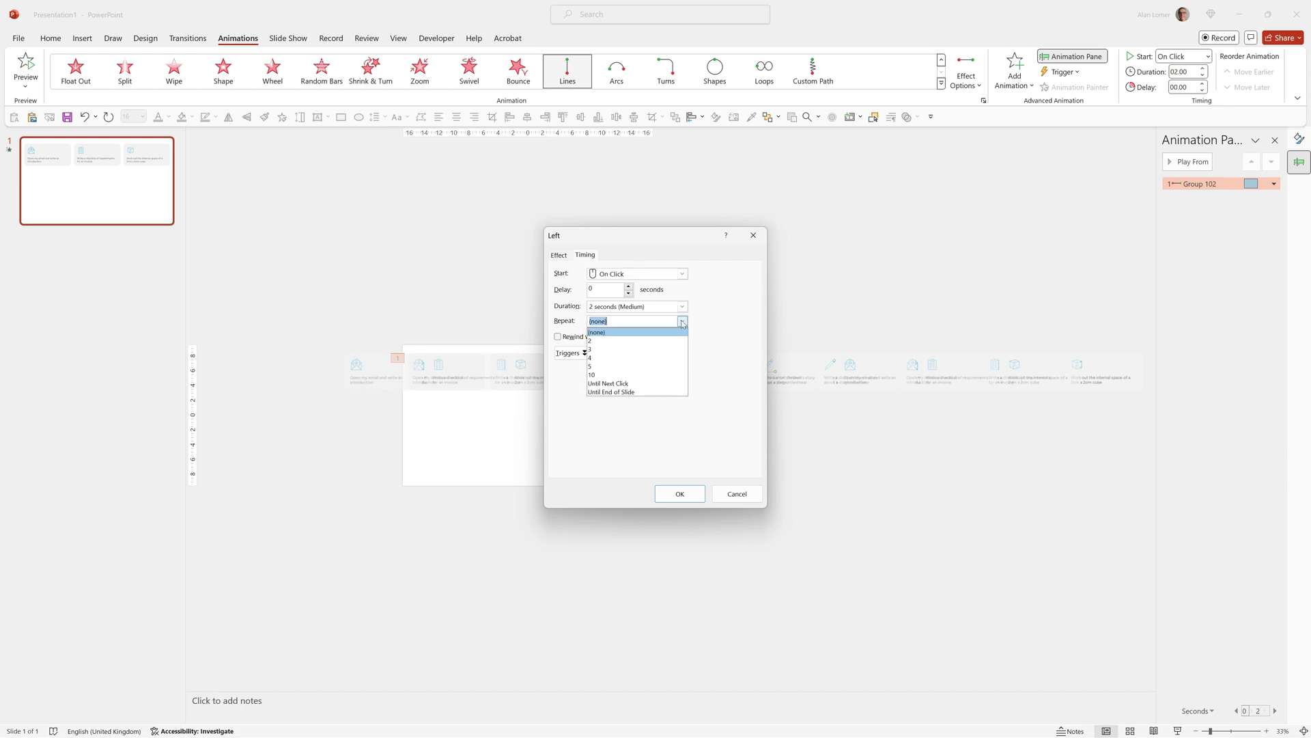
pyautogui.click(659, 393)
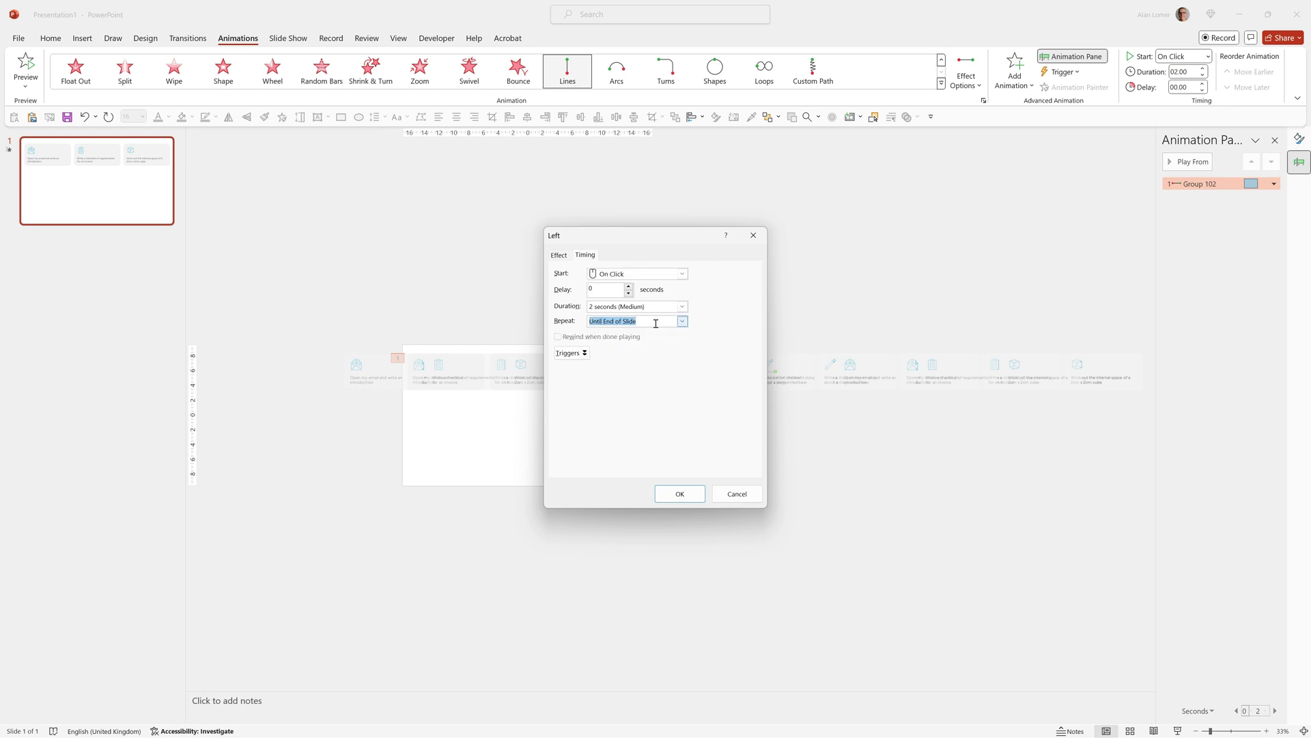
pyautogui.click(682, 273)
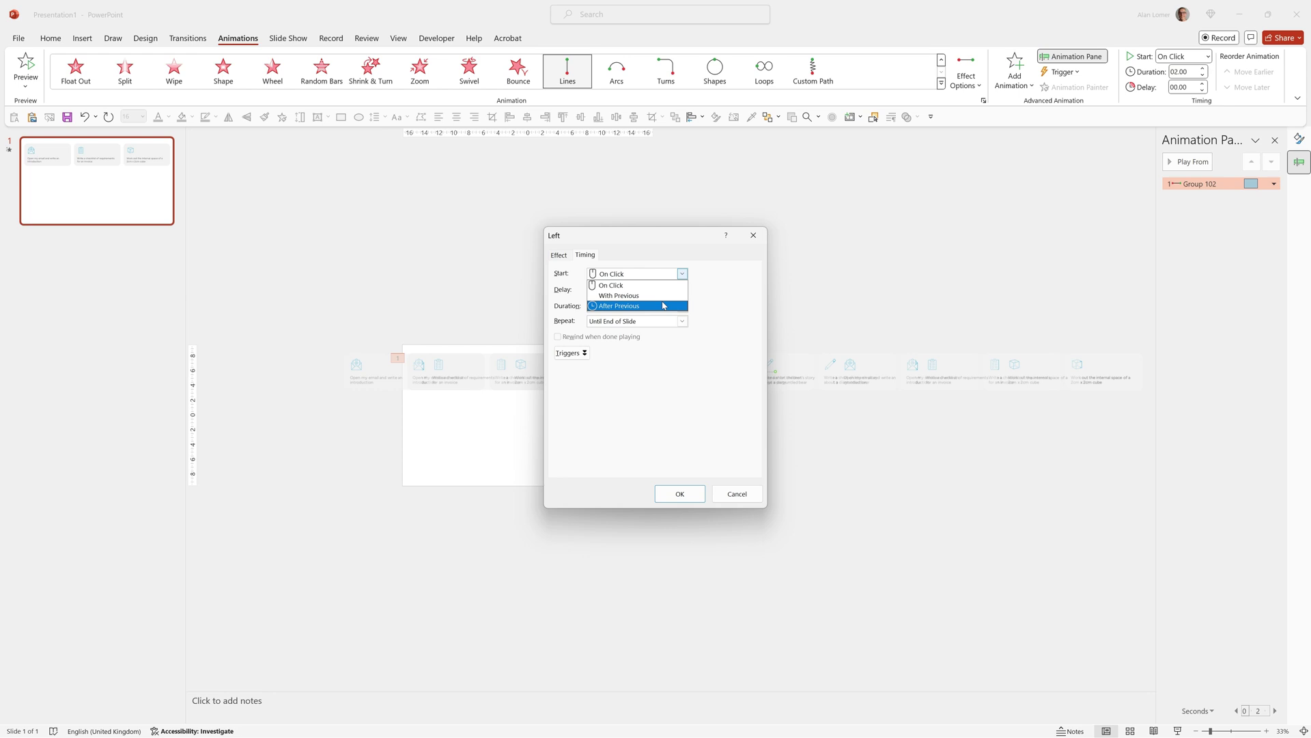
pyautogui.click(664, 297)
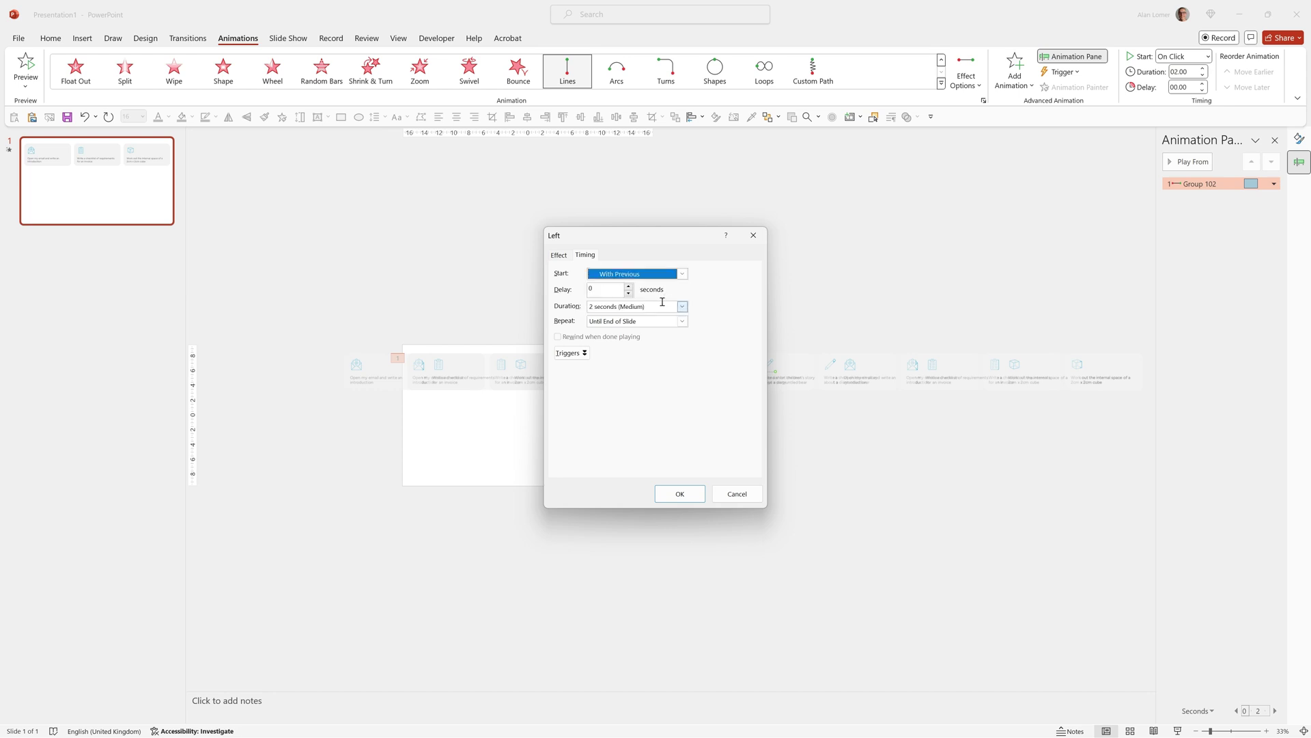
pyautogui.click(679, 493)
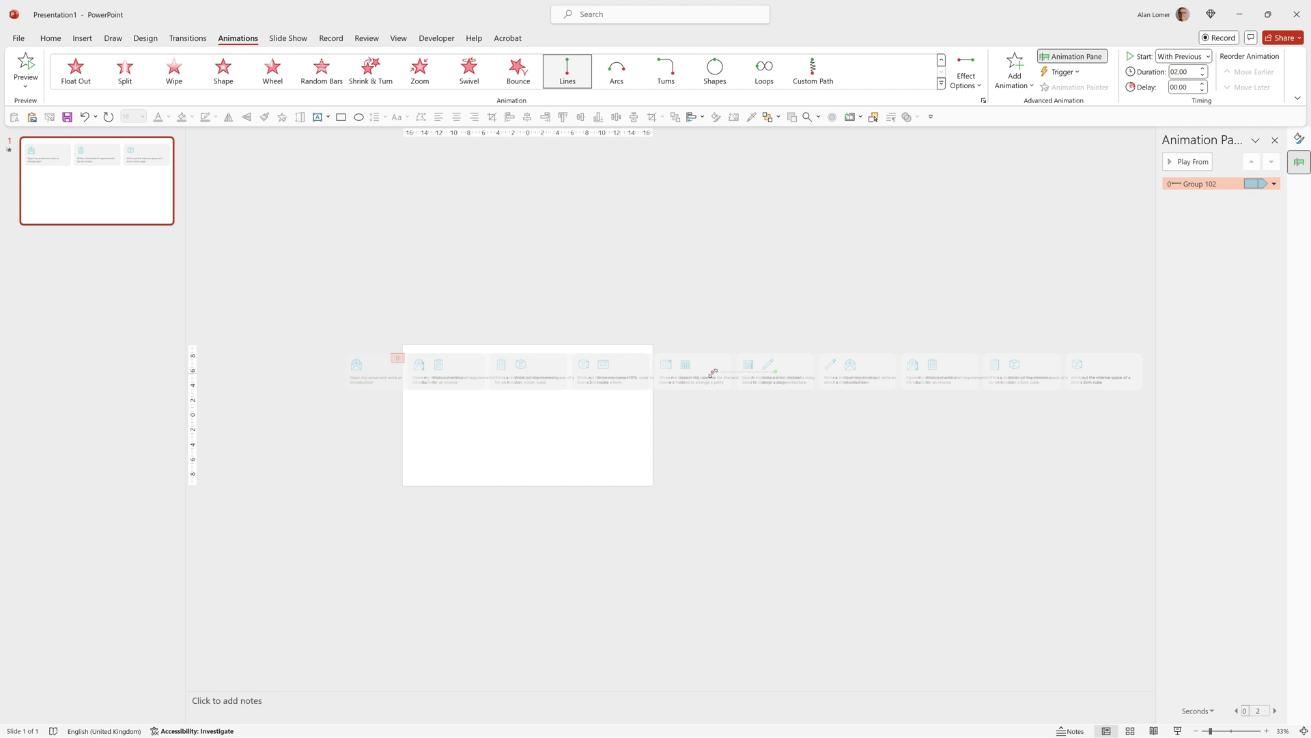
# - Stretch the motion path further left so the card loop lines up, then test it in Slide Show
pyautogui.moveTo(713, 373); pyautogui.dragTo(711, 372)
pyautogui.moveTo(711, 371); pyautogui.dragTo(281, 365)
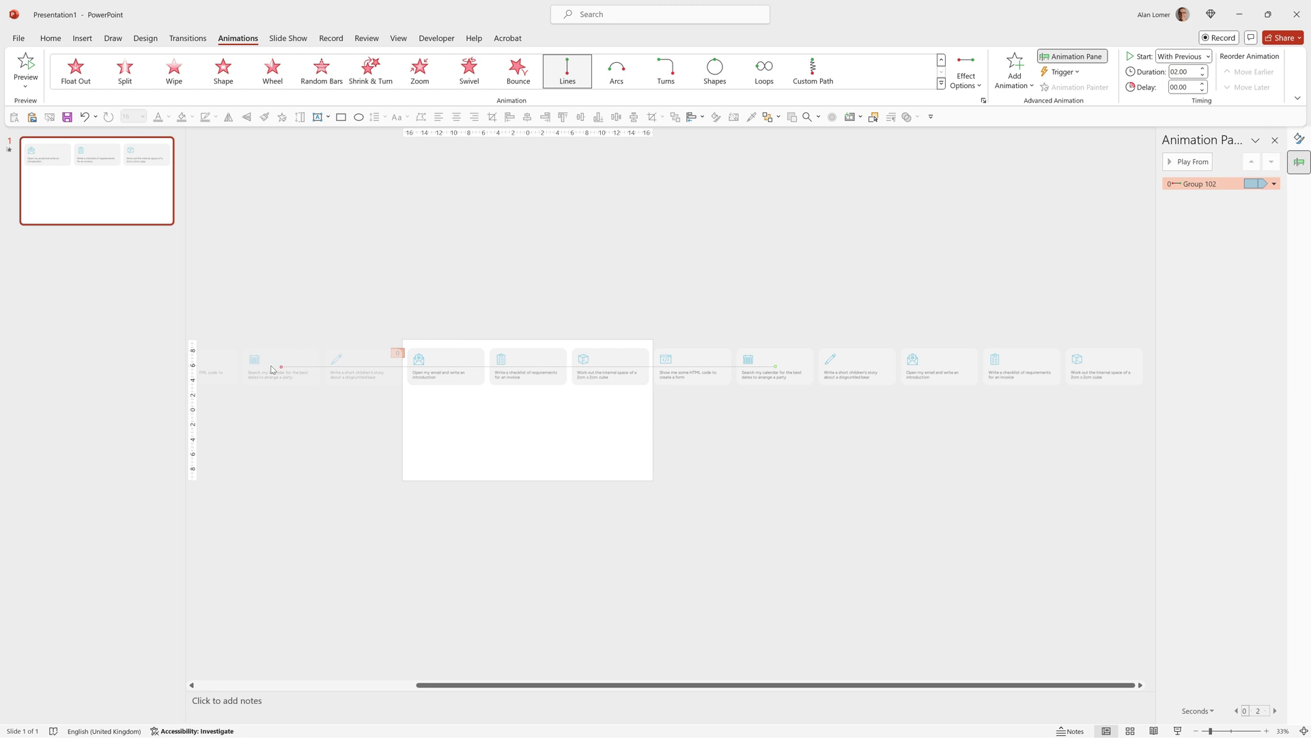
pyautogui.scroll(4, 271, 369)
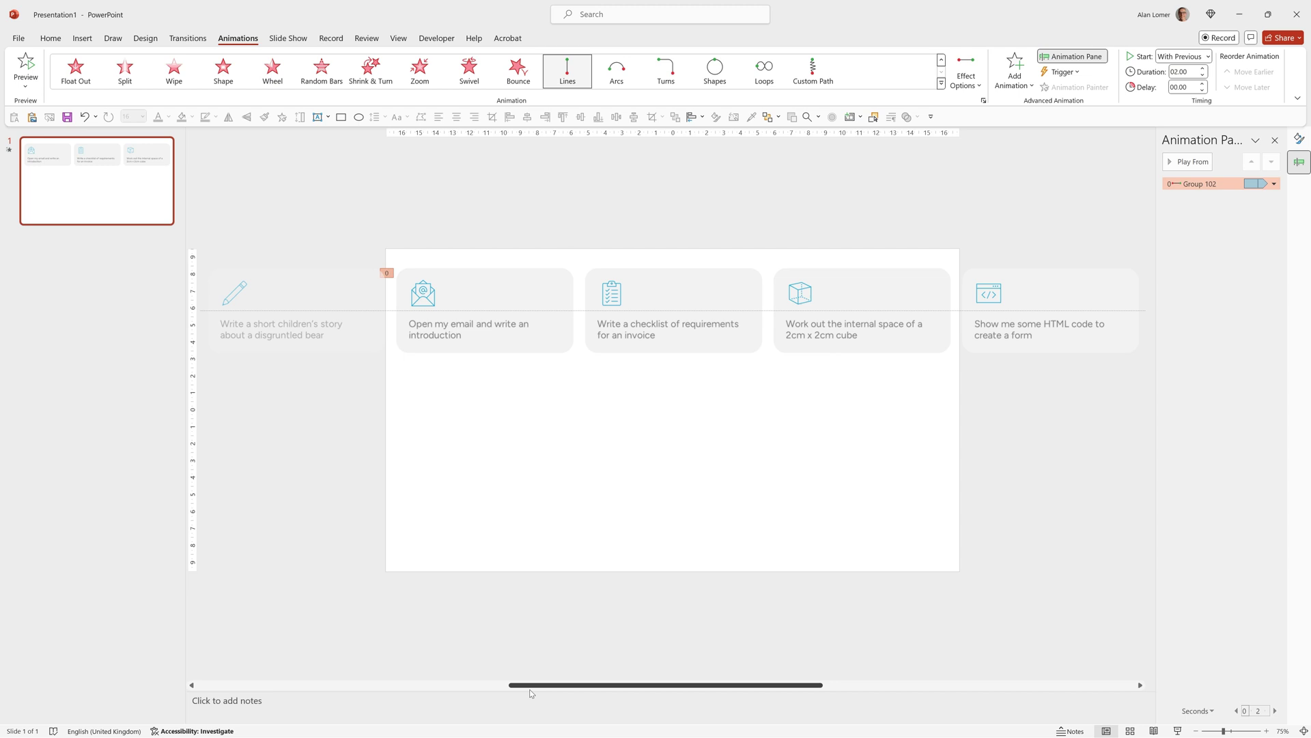
pyautogui.moveTo(519, 684); pyautogui.dragTo(453, 684)
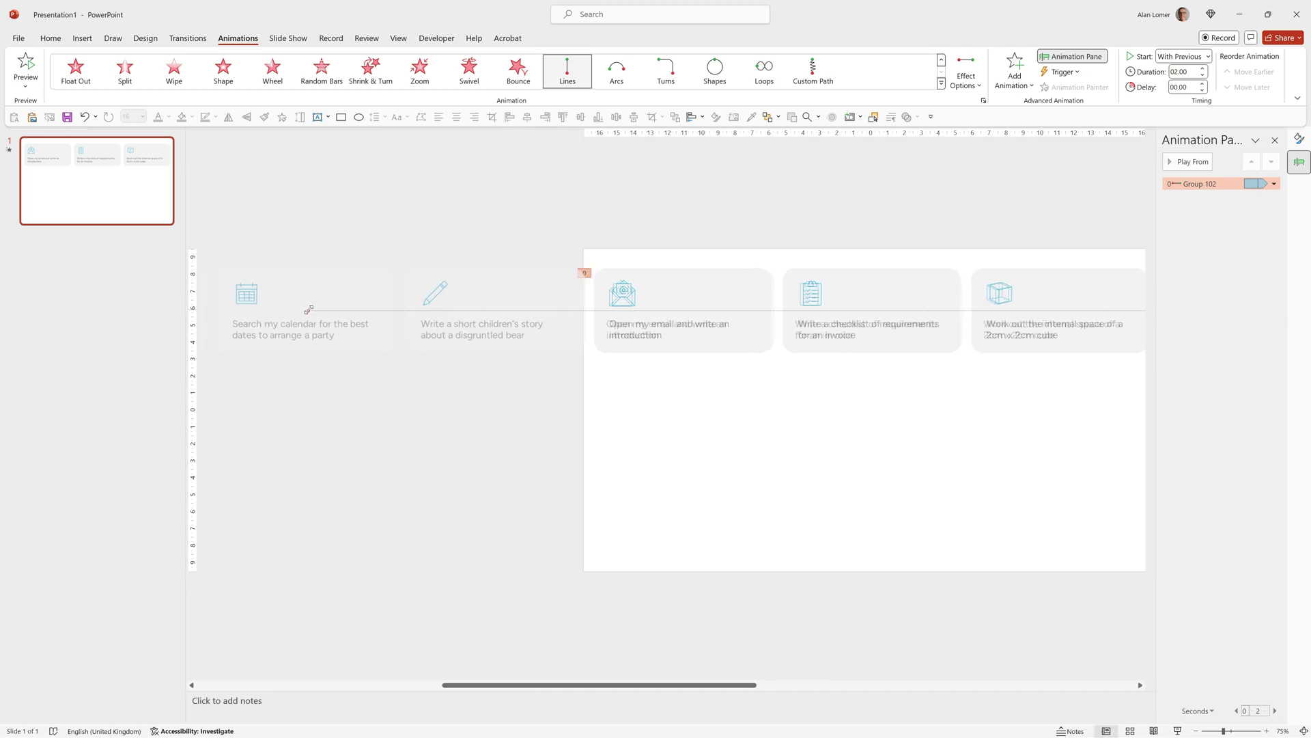
pyautogui.moveTo(309, 310); pyautogui.dragTo(307, 311)
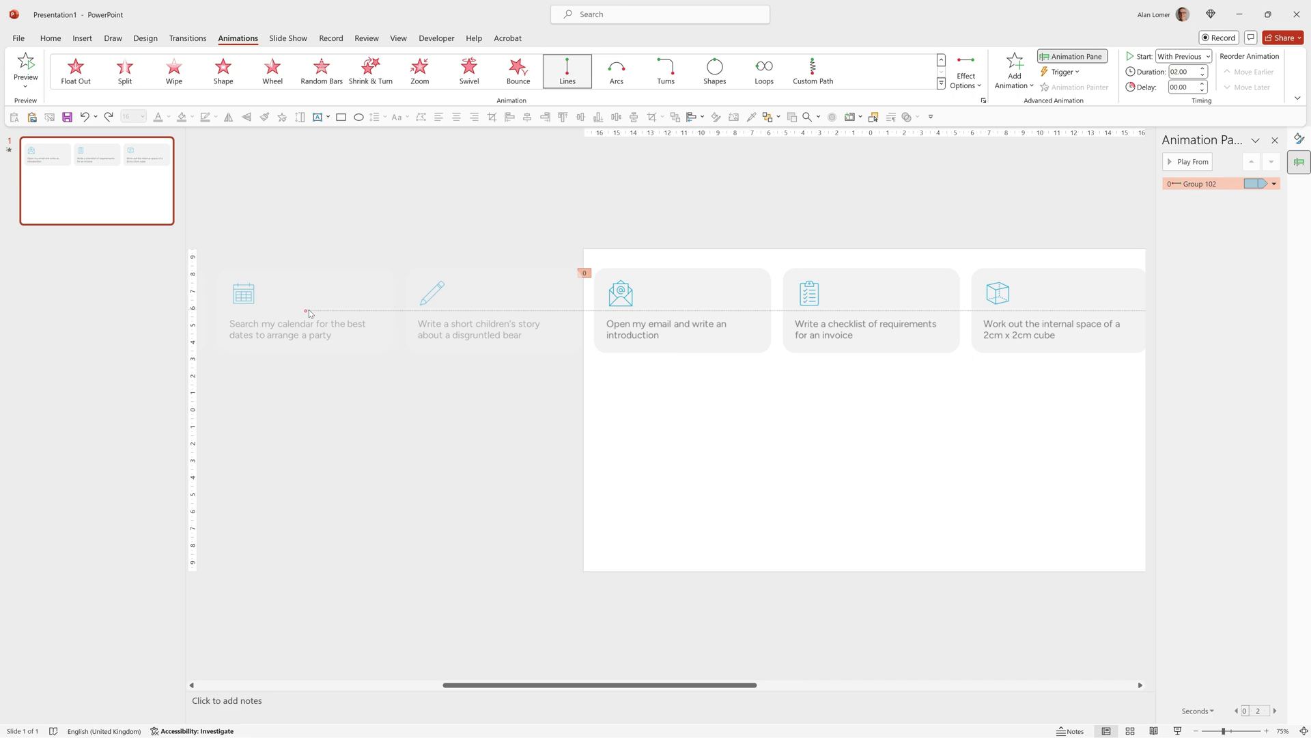
pyautogui.press('F5')
pyautogui.press('Escape')
# - Set the animation duration to 20 seconds and replay the slide show
pyautogui.click(1185, 72)
pyautogui.write('20')
pyautogui.press('Return')
pyautogui.press('F5')
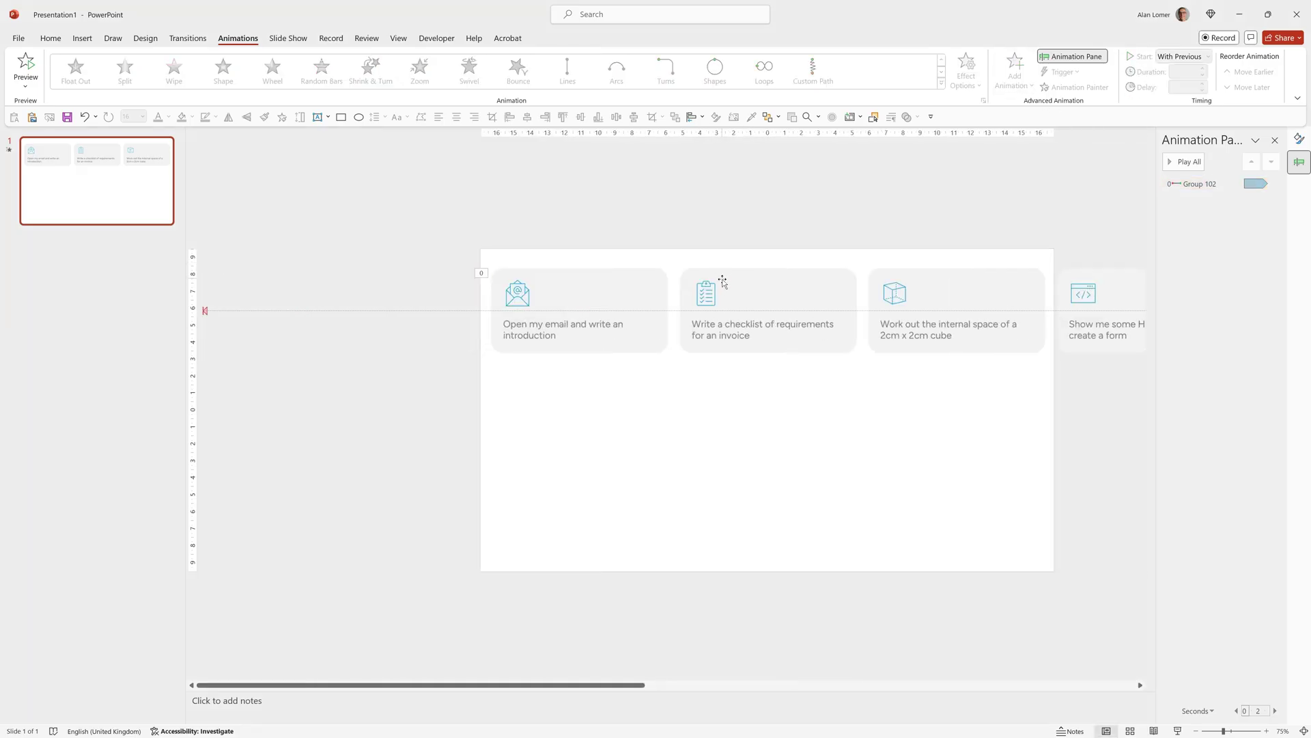
# - Duplicate the card strip just below the original and reverse the copy's path direction
pyautogui.click(718, 283)
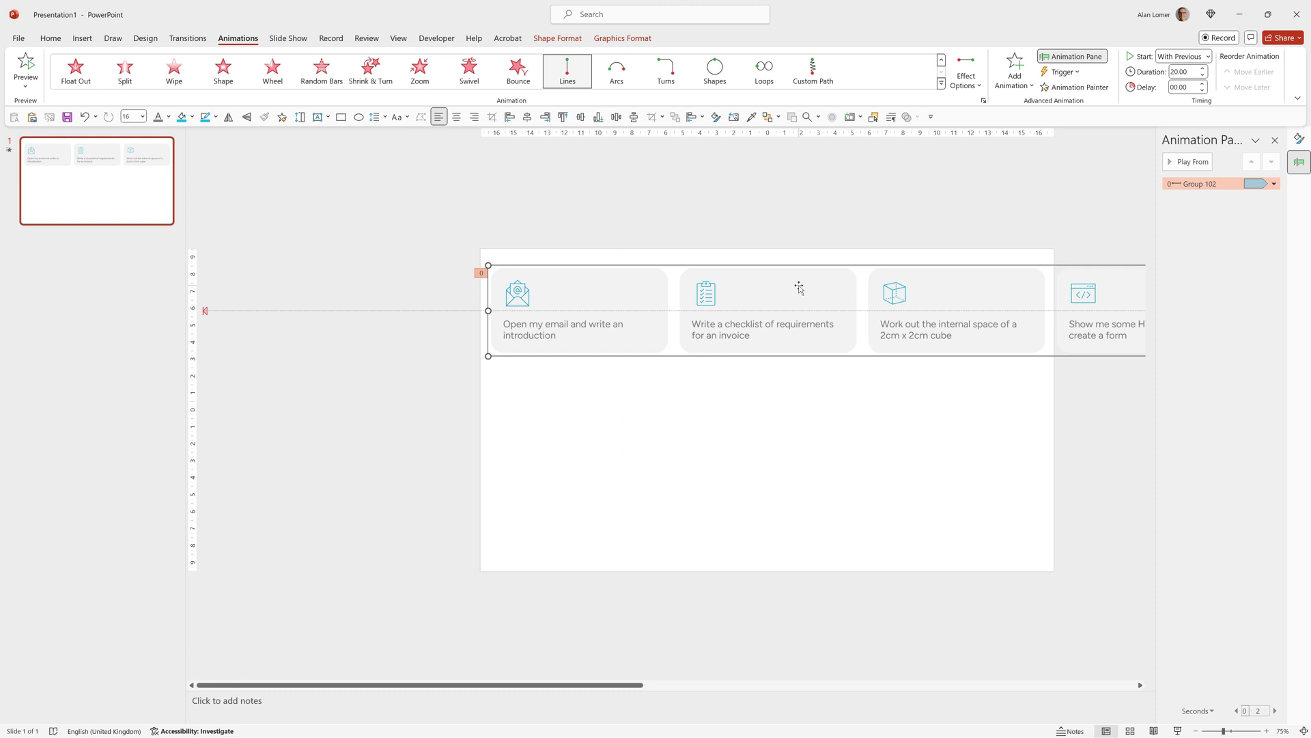
pyautogui.keyDown('ctrl'); pyautogui.scroll(-4, 458, 369); pyautogui.keyUp('ctrl')
pyautogui.moveTo(458, 371); pyautogui.dragTo(459, 414)
pyautogui.click(975, 77)
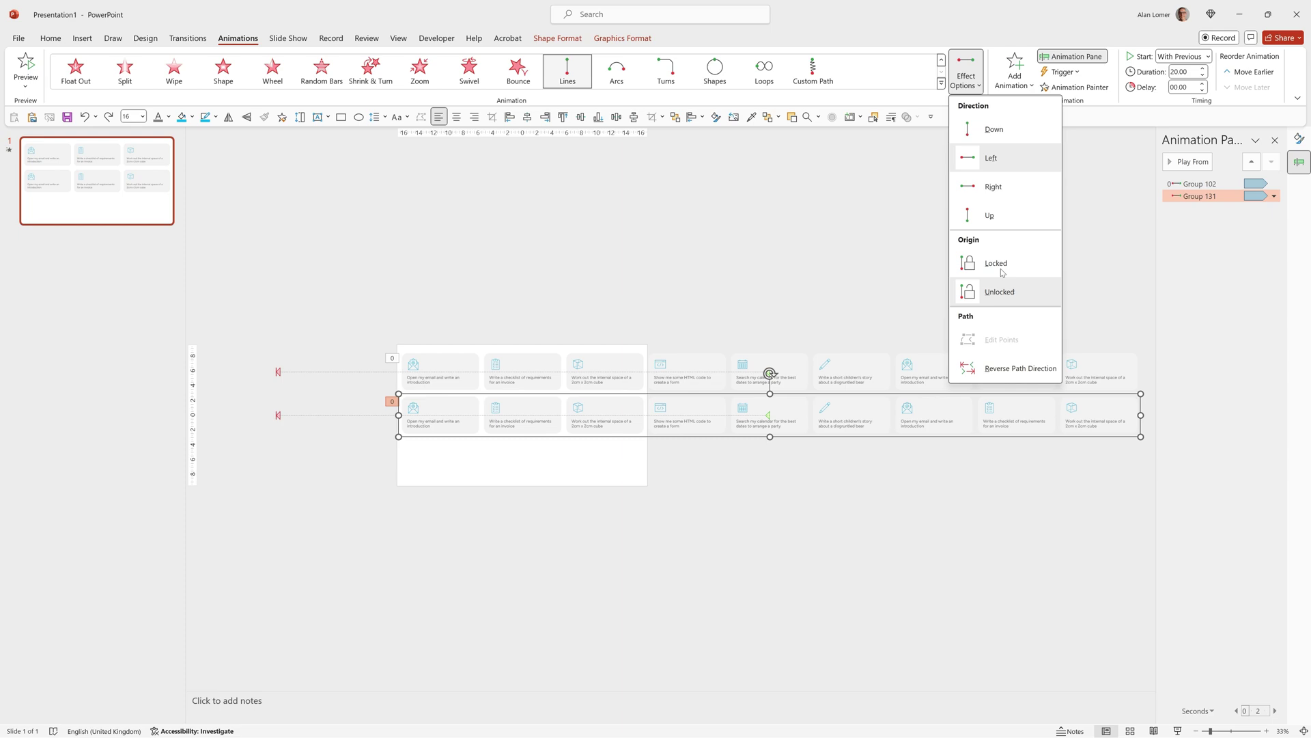
pyautogui.click(995, 370)
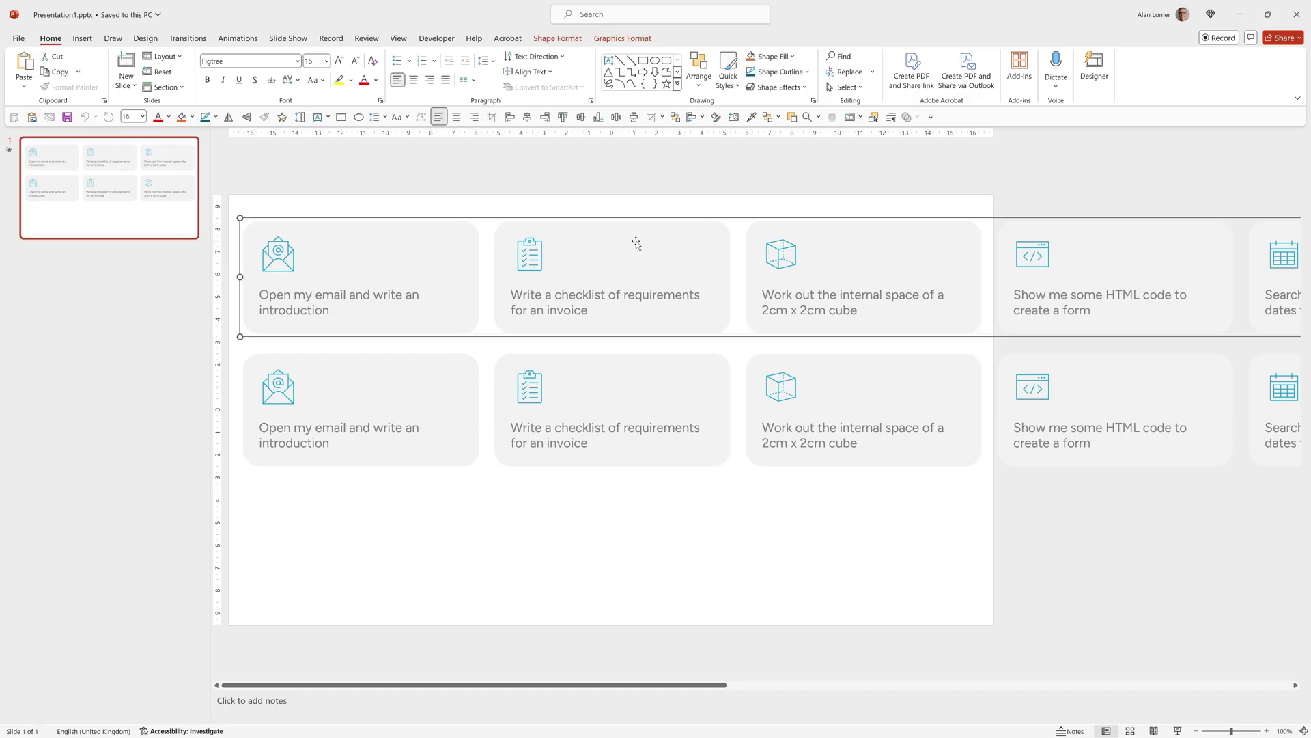
# - Copy the top card row down as a third row and give its animation a 25.00-second duration
pyautogui.moveTo(673, 246); pyautogui.dragTo(692, 505)
pyautogui.click(239, 38)
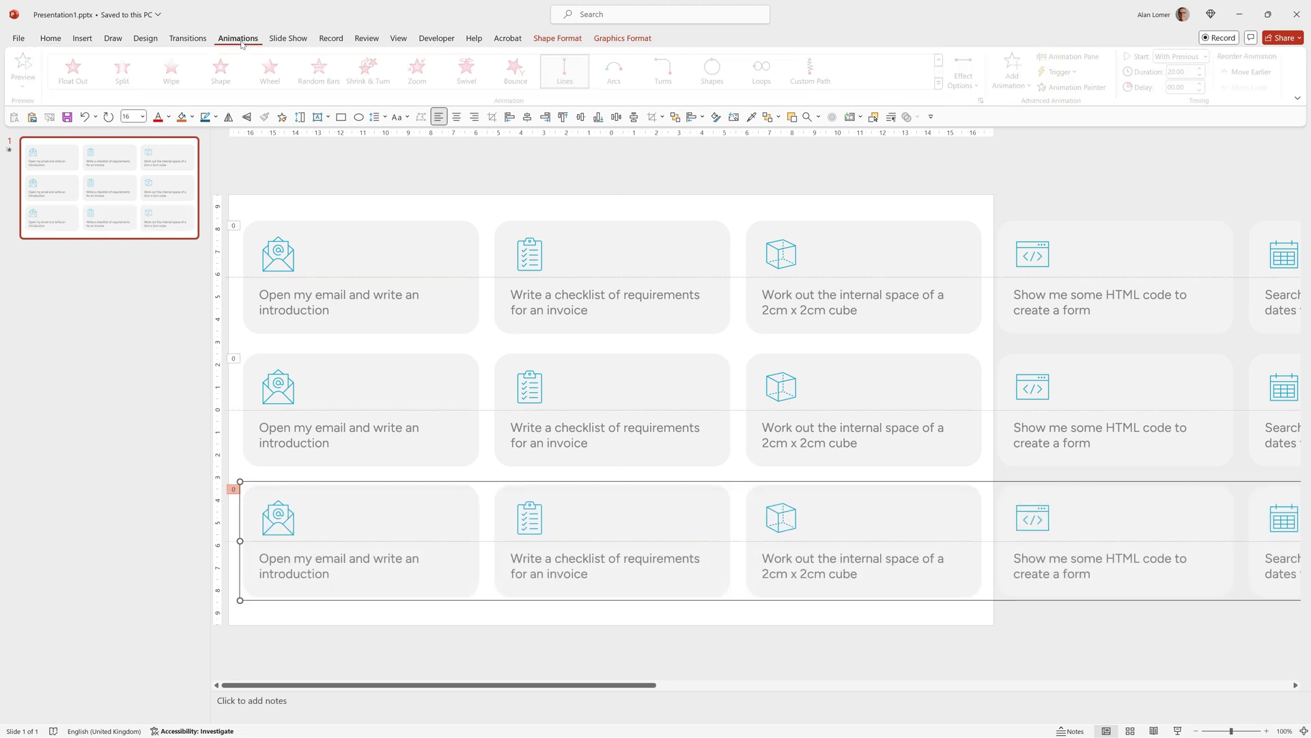
pyautogui.click(1071, 56)
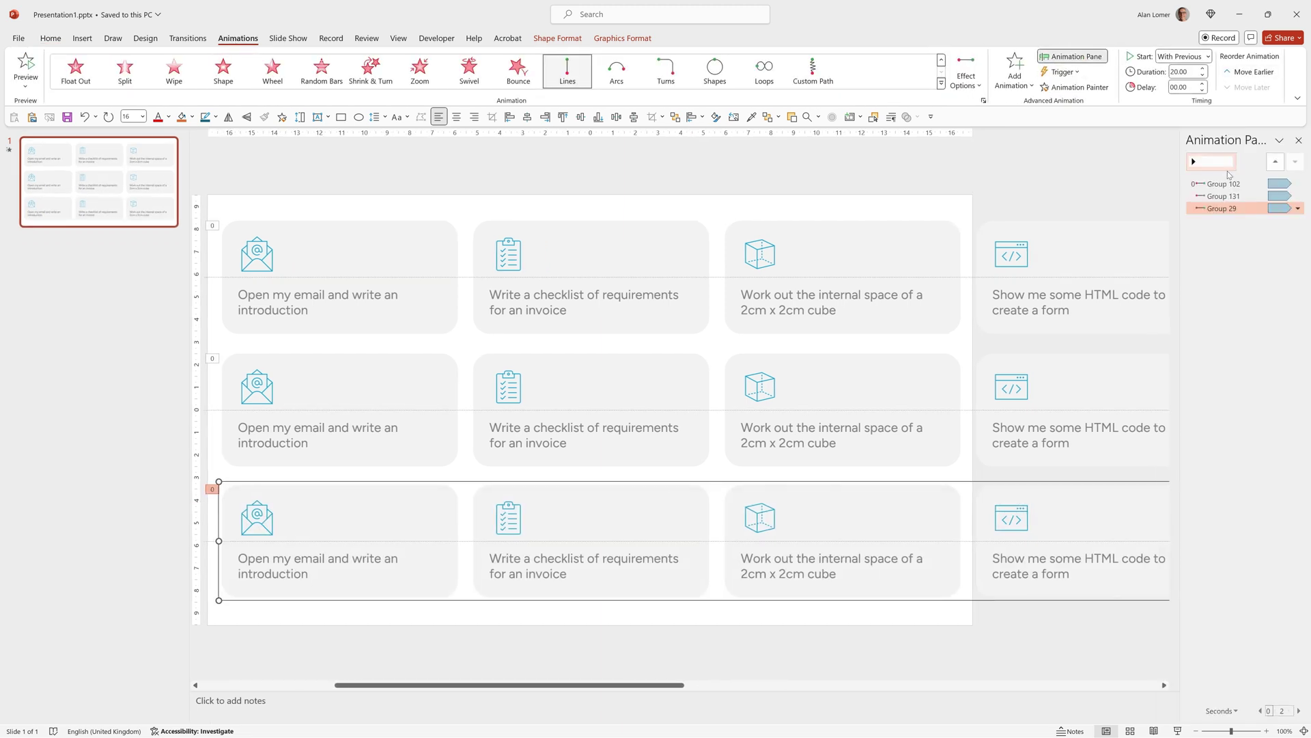
pyautogui.click(1182, 73)
pyautogui.write('25.00')
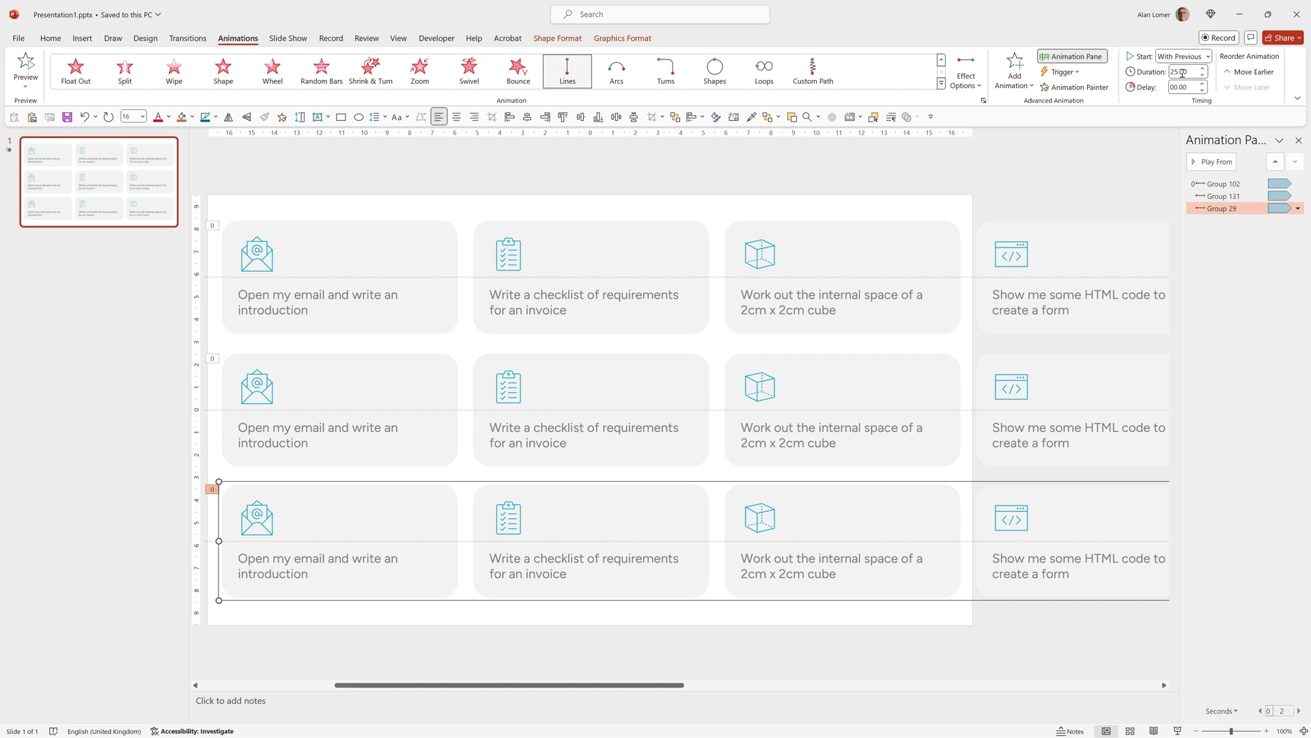